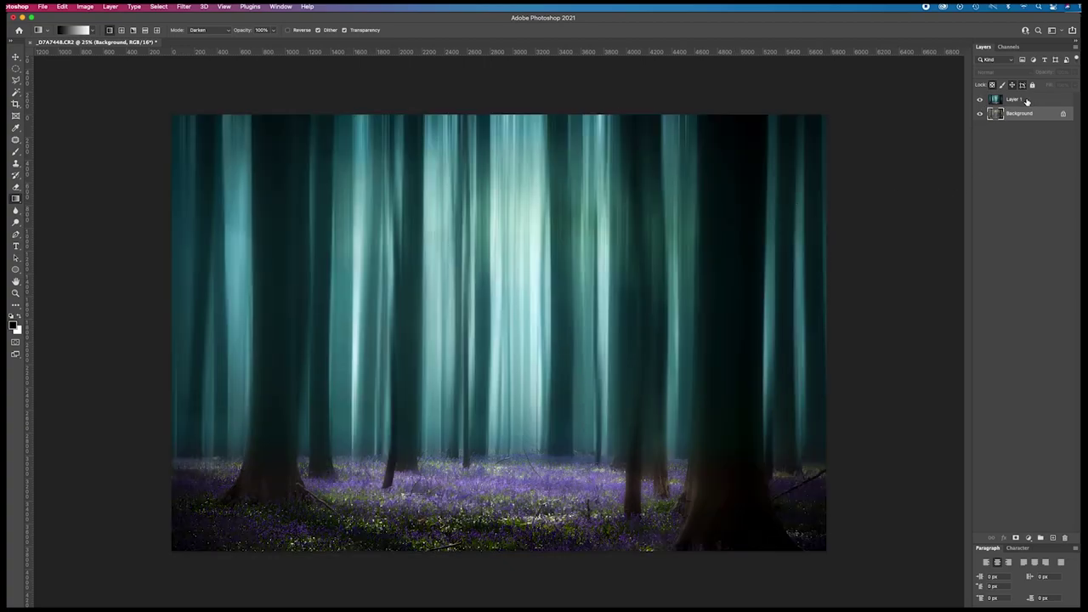
Step: Hide the teal Layer 1 and select the original Background layer
{"action": "left_click", "coordinate": [1027, 101]}
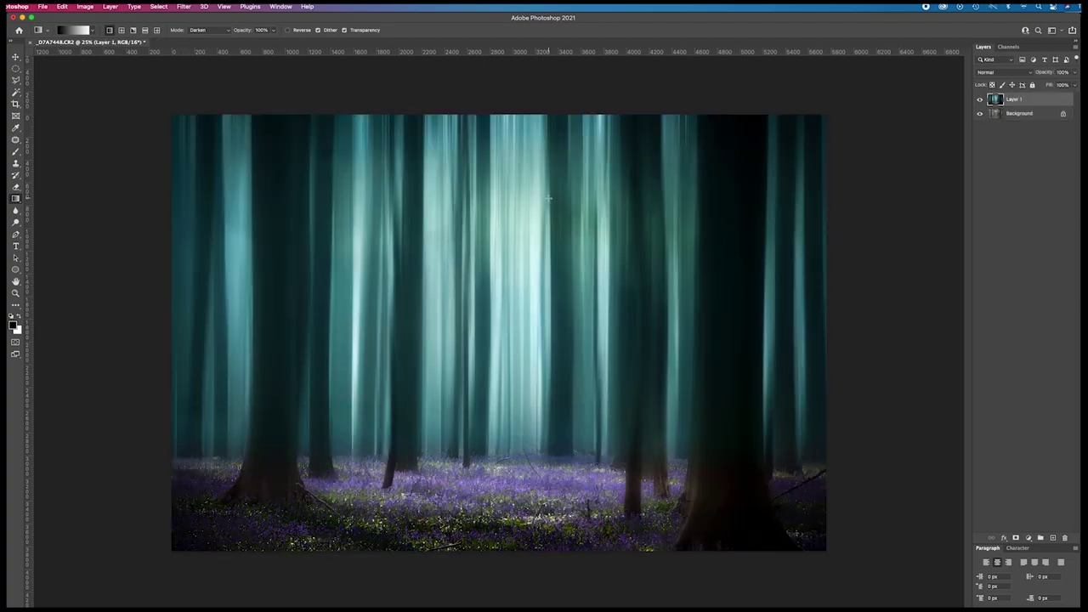
{"action": "left_click", "coordinate": [981, 100]}
{"action": "left_click", "coordinate": [1018, 113]}
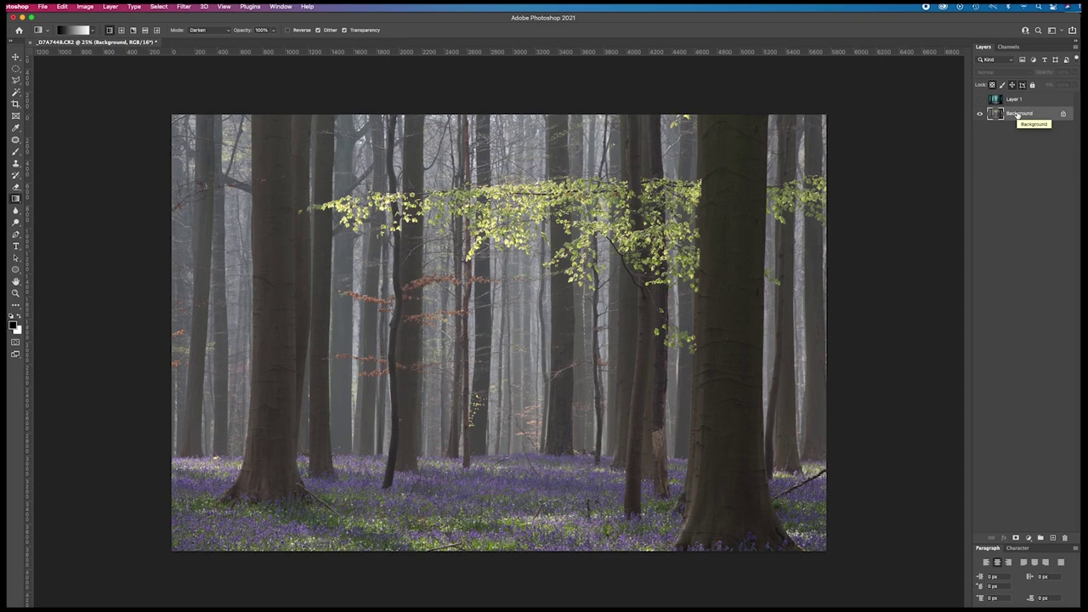
Step: Duplicate Background and give the copy a vertical Motion Blur of 1250 pixels
{"action": "key", "text": "super+j"}
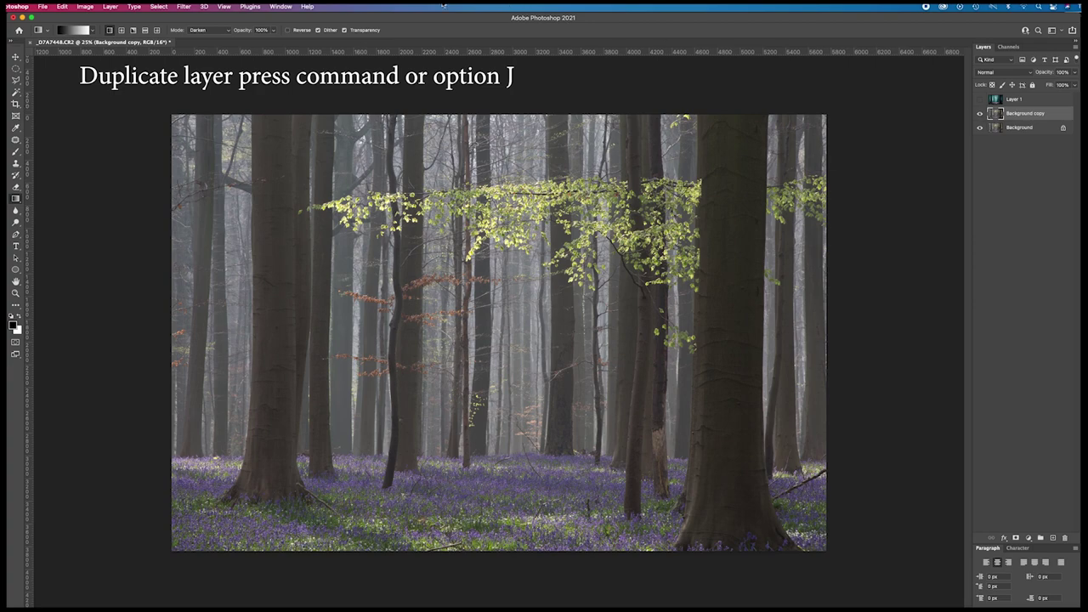
{"action": "left_click", "coordinate": [183, 7]}
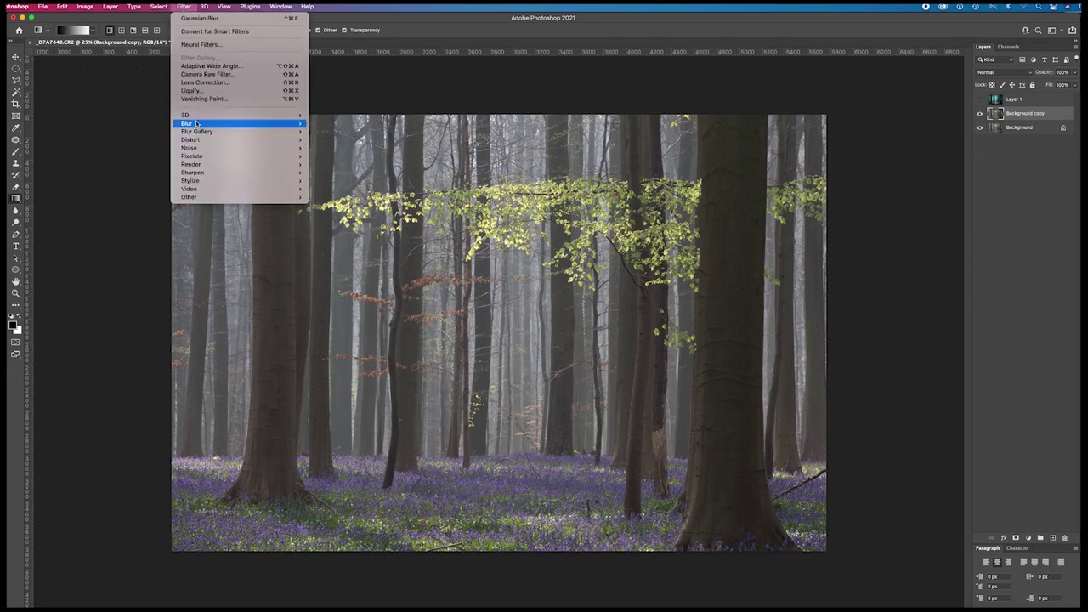
{"action": "mouse_move", "coordinate": [196, 127]}
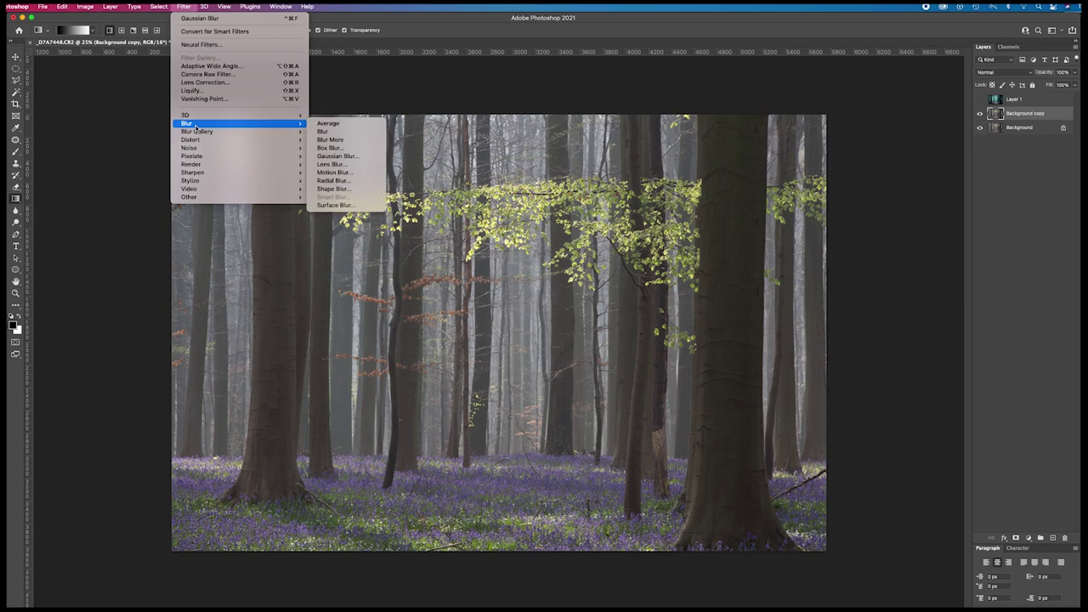
{"action": "left_click", "coordinate": [338, 172]}
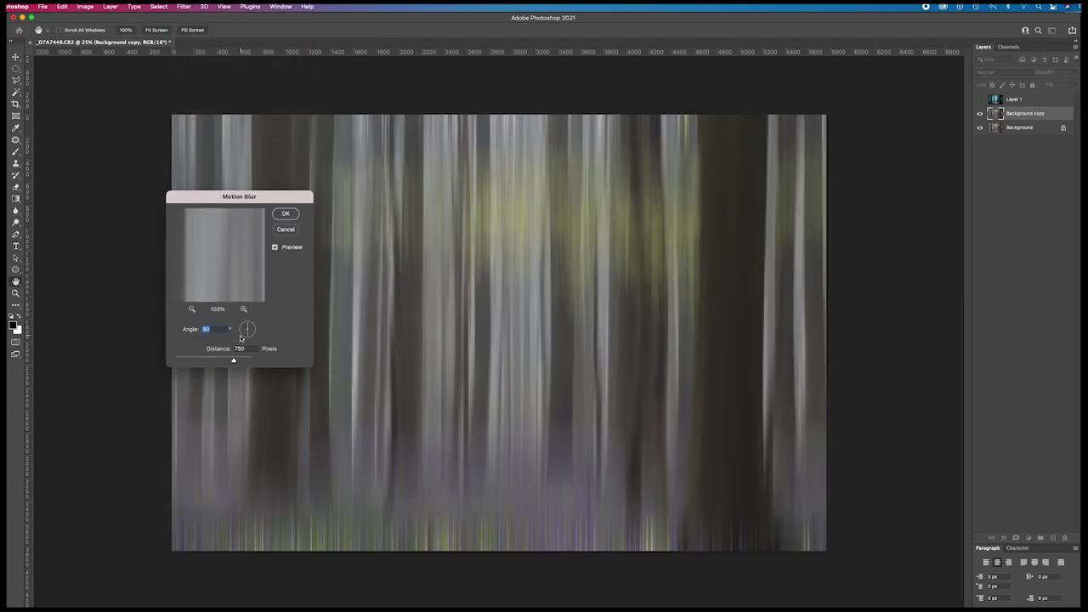
{"action": "left_click_drag", "start_coordinate": [248, 328], "coordinate": [248, 317]}
{"action": "mouse_move", "coordinate": [234, 362]}
{"action": "left_mouse_down"}
{"action": "mouse_move", "coordinate": [208, 362]}
{"action": "mouse_move", "coordinate": [245, 362]}
{"action": "mouse_move", "coordinate": [234, 362]}
{"action": "left_mouse_up"}
Step: Apply the blur, add a layer mask, and draw a Normal-mode upward gradient on it
{"action": "key", "text": "Return"}
{"action": "key", "text": "g"}
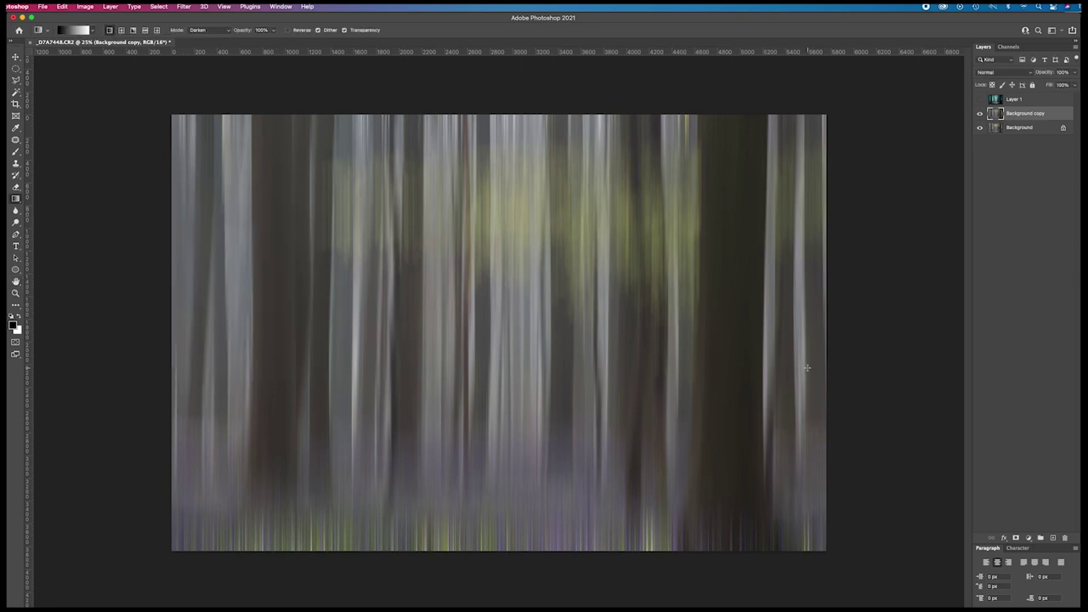
{"action": "left_click", "coordinate": [1016, 538]}
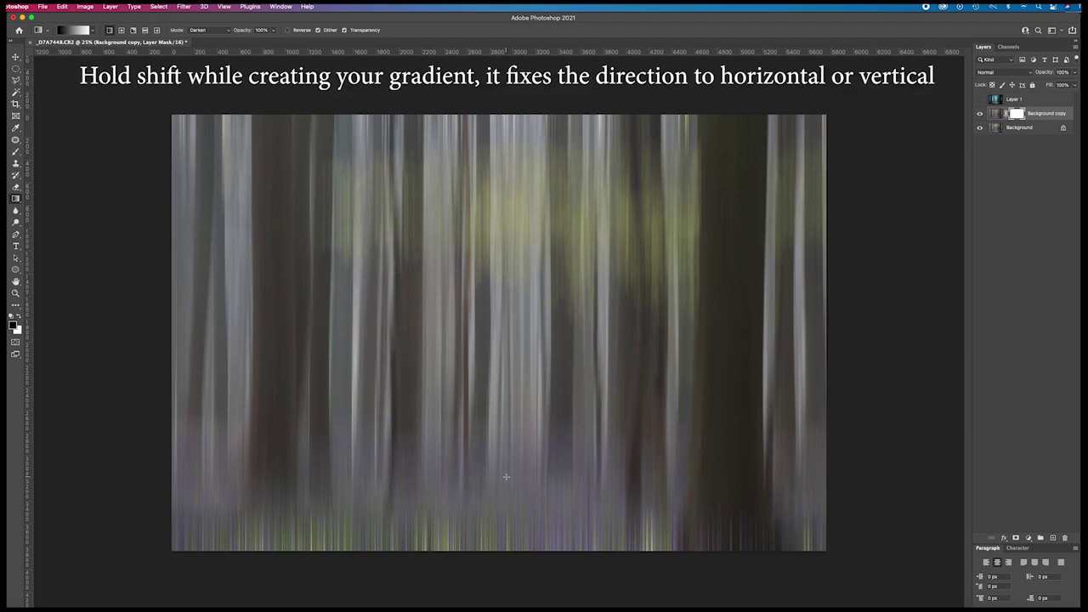
{"action": "left_click_drag", "start_coordinate": [512, 478], "coordinate": [509, 448]}
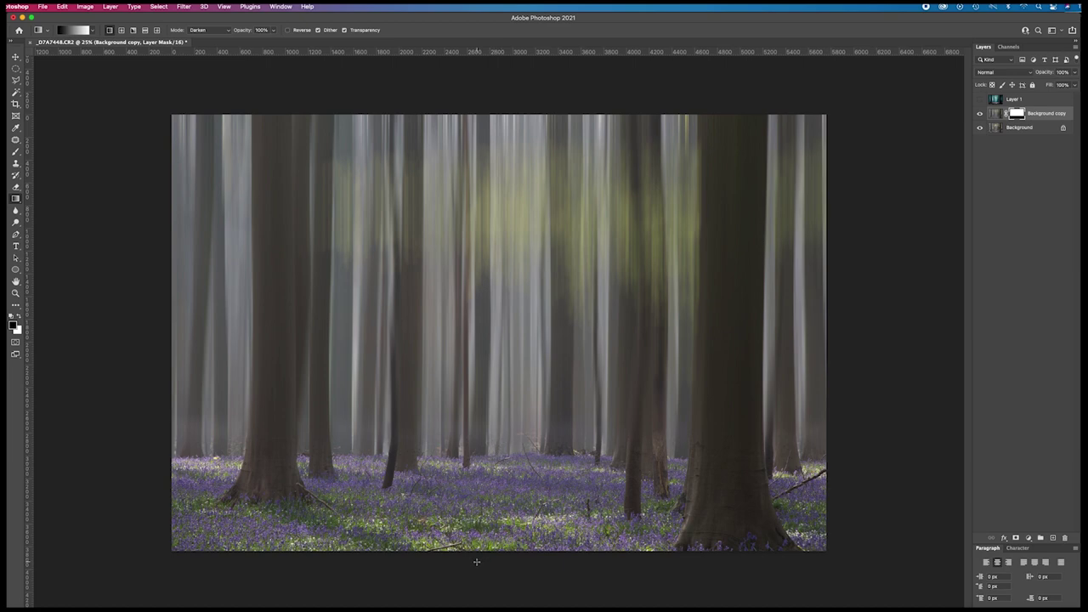
{"action": "left_click", "coordinate": [228, 32]}
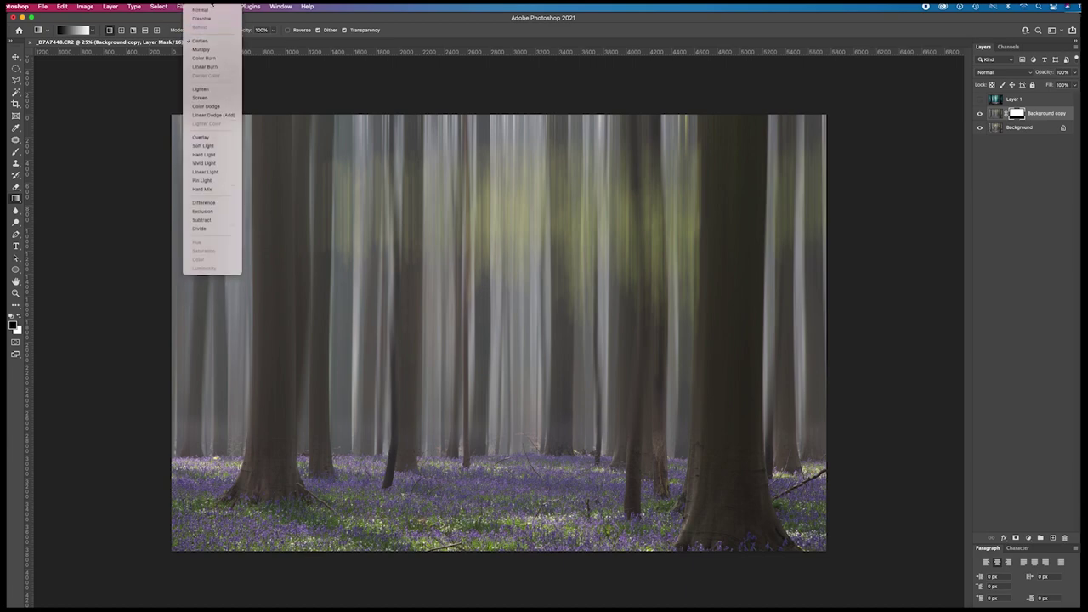
{"action": "left_click", "coordinate": [208, 10]}
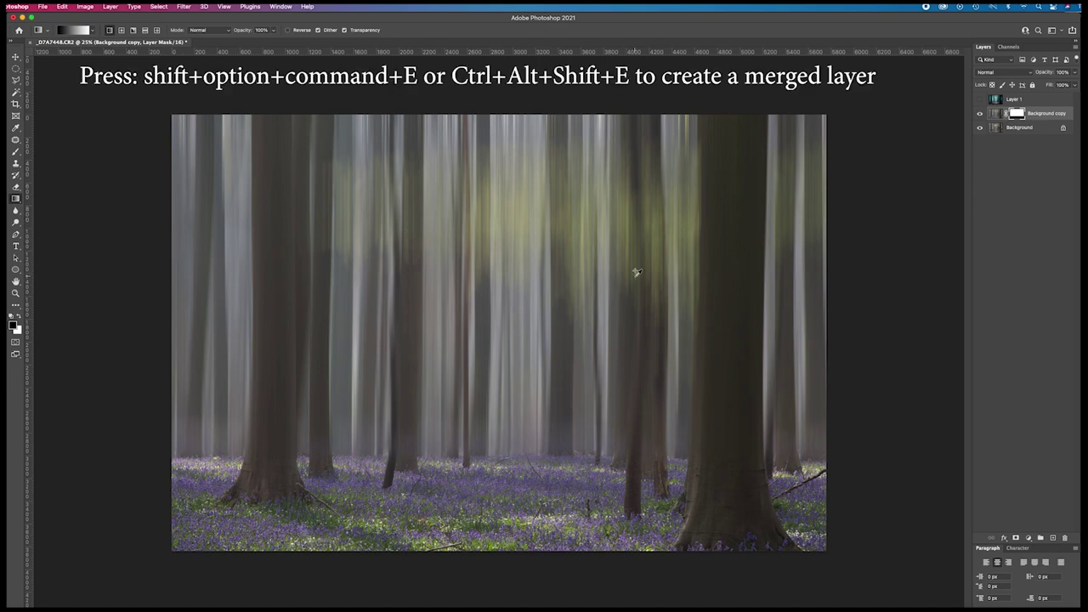
Step: Stamp all visible layers into a merged Layer 2 and desaturate it
{"action": "key", "text": "alt+shift+super+e"}
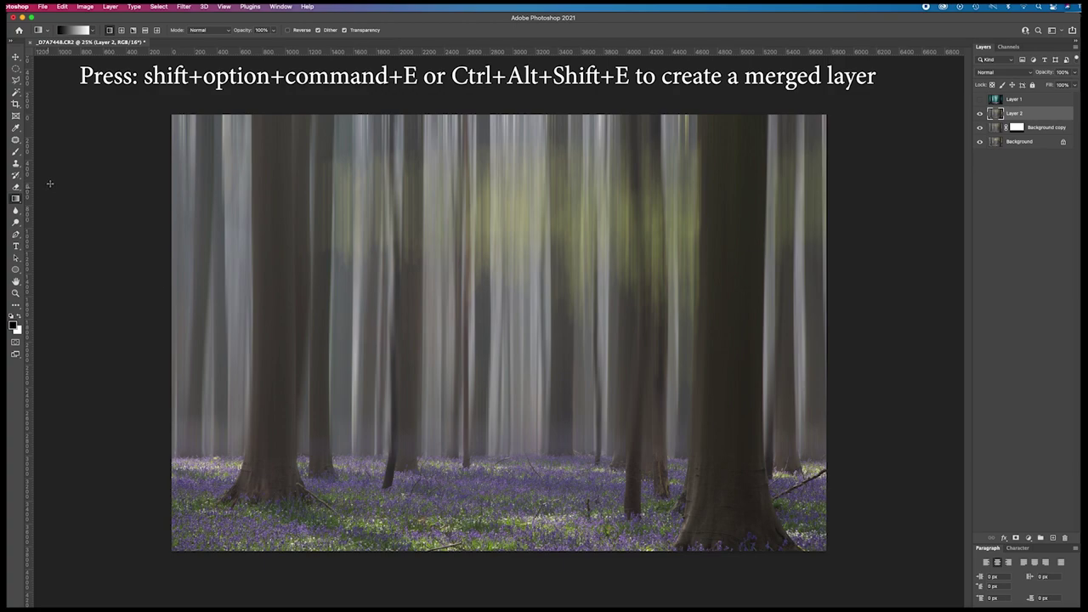
{"action": "left_click", "coordinate": [86, 7]}
{"action": "mouse_move", "coordinate": [102, 31]}
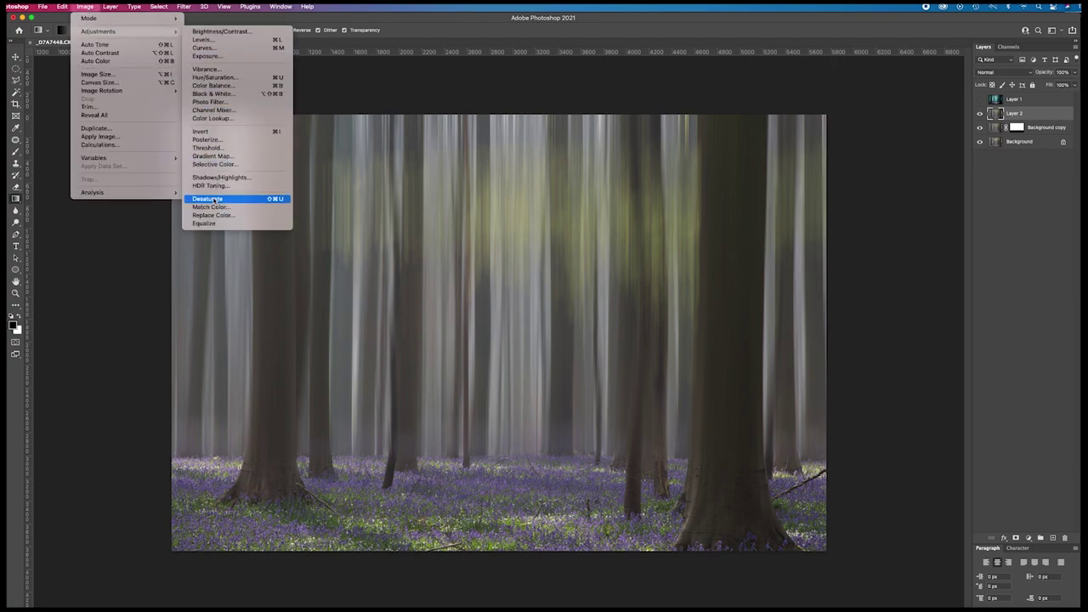
{"action": "left_click", "coordinate": [214, 200]}
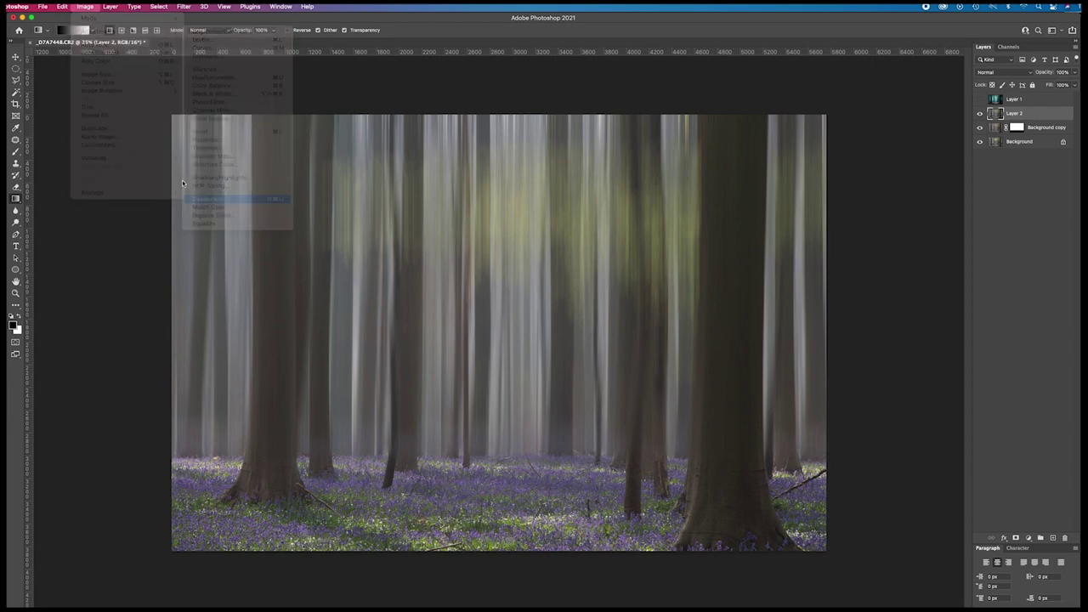
Step: Set Layer 2 to 67% opacity, add an inverted black mask, and draw a gradient on it
{"action": "left_click", "coordinate": [1076, 73]}
{"action": "left_click_drag", "start_coordinate": [1073, 85], "coordinate": [1061, 86]}
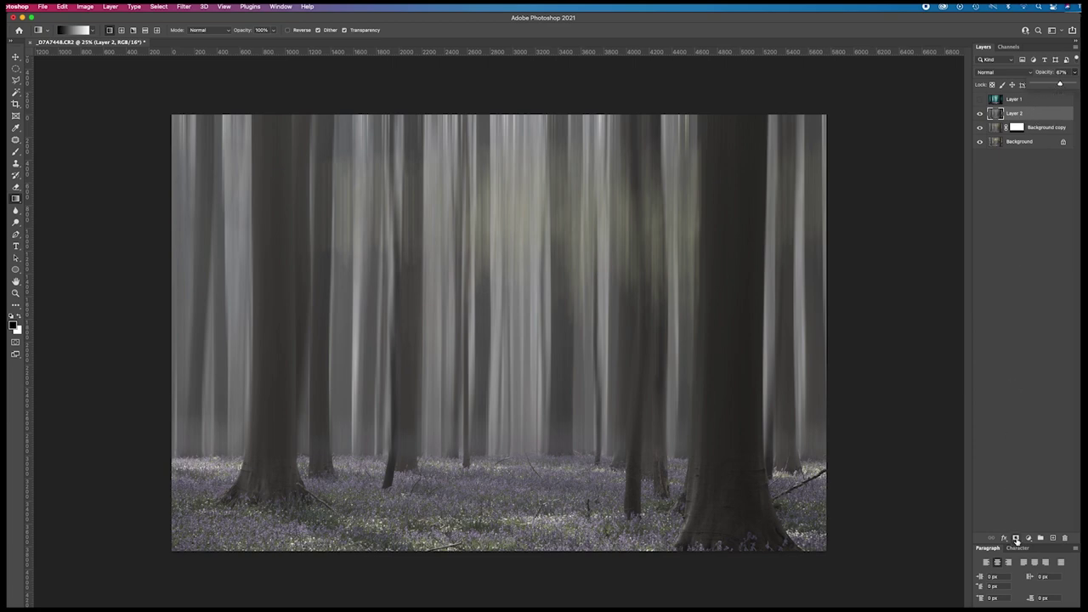
{"action": "left_click", "coordinate": [1015, 539]}
{"action": "left_click", "coordinate": [1015, 539]}
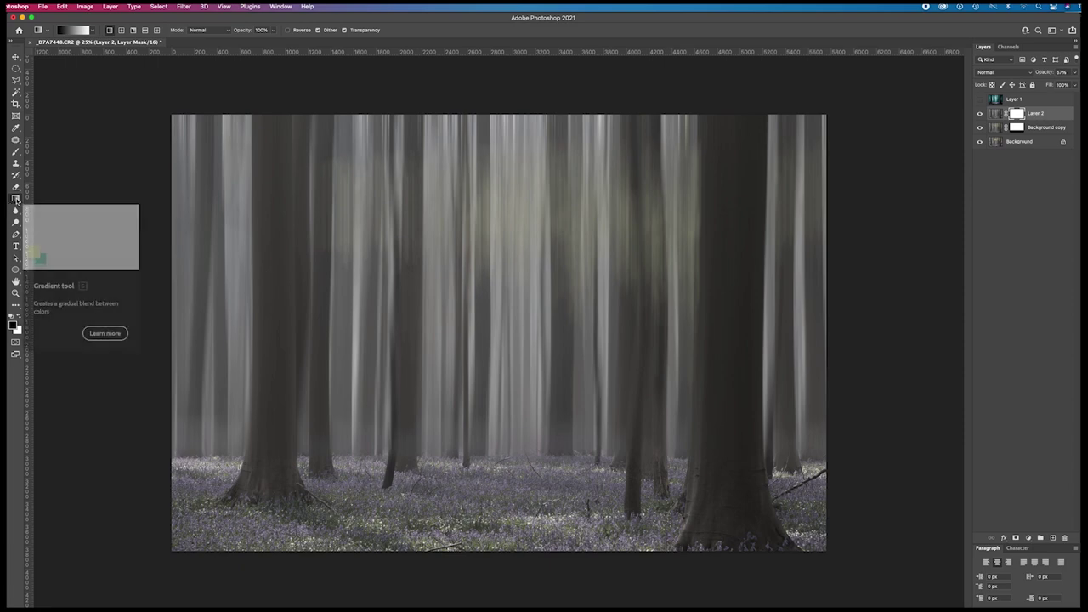
{"action": "key", "text": "super+i"}
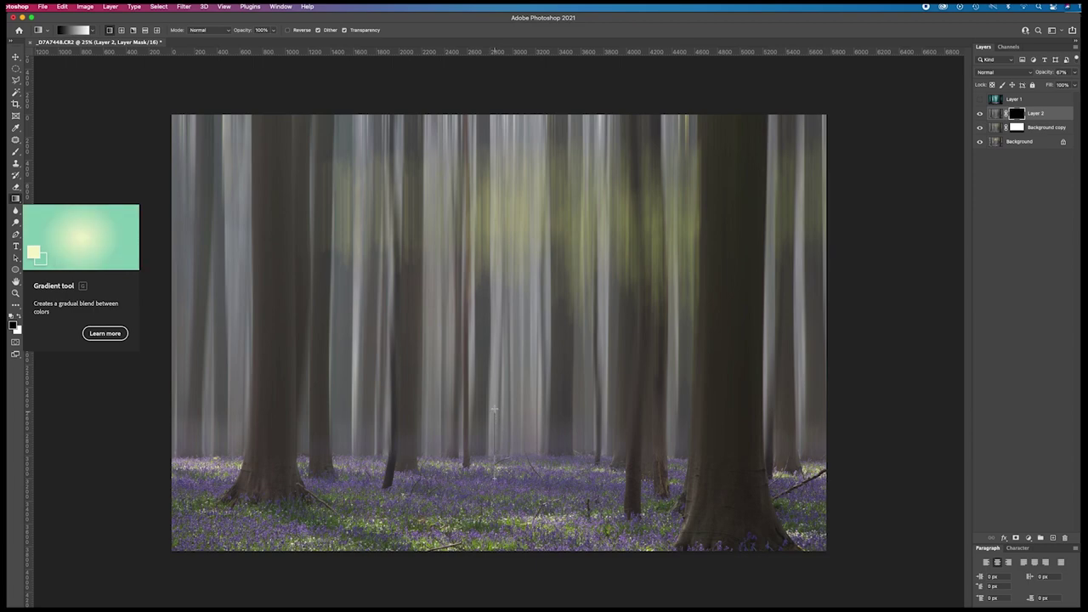
{"action": "left_click_drag", "start_coordinate": [494, 383], "coordinate": [496, 452]}
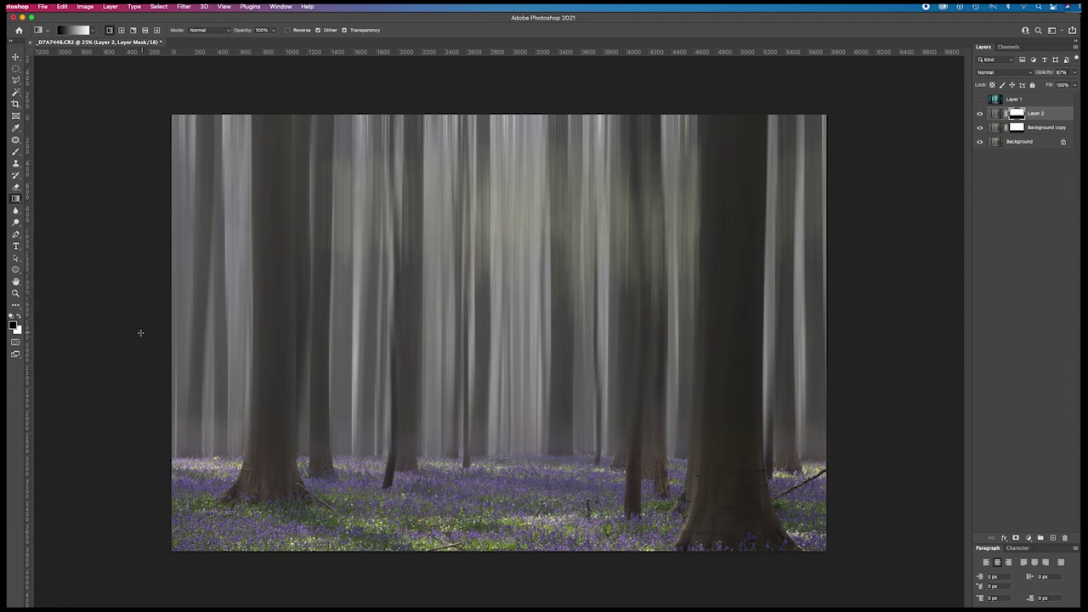
Step: Add a Curves 1 adjustment layer with black and white points moved inward for contrast
{"action": "left_click", "coordinate": [111, 6]}
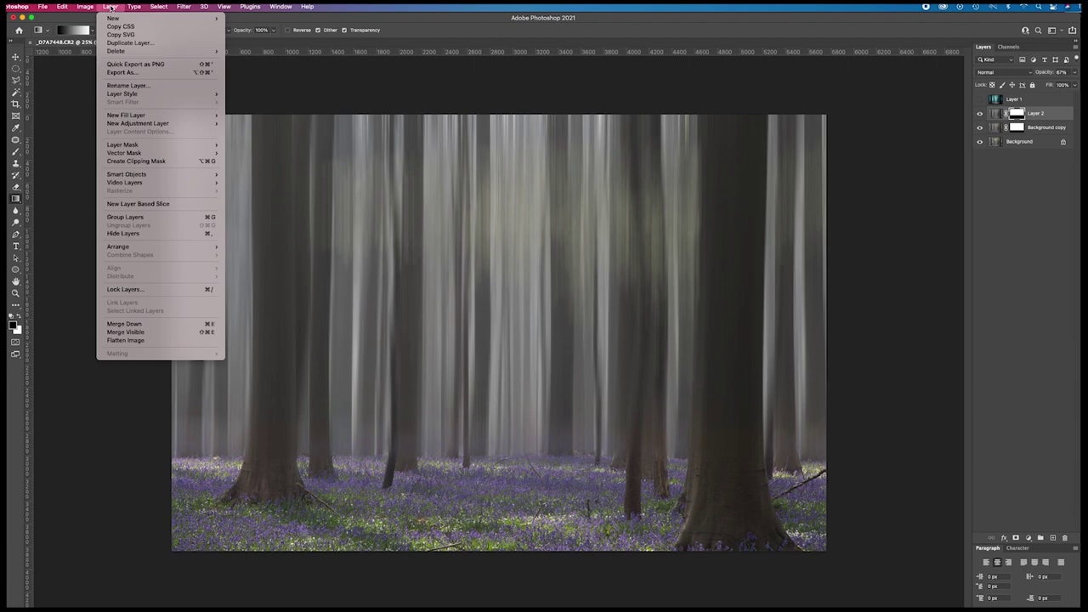
{"action": "mouse_move", "coordinate": [144, 125]}
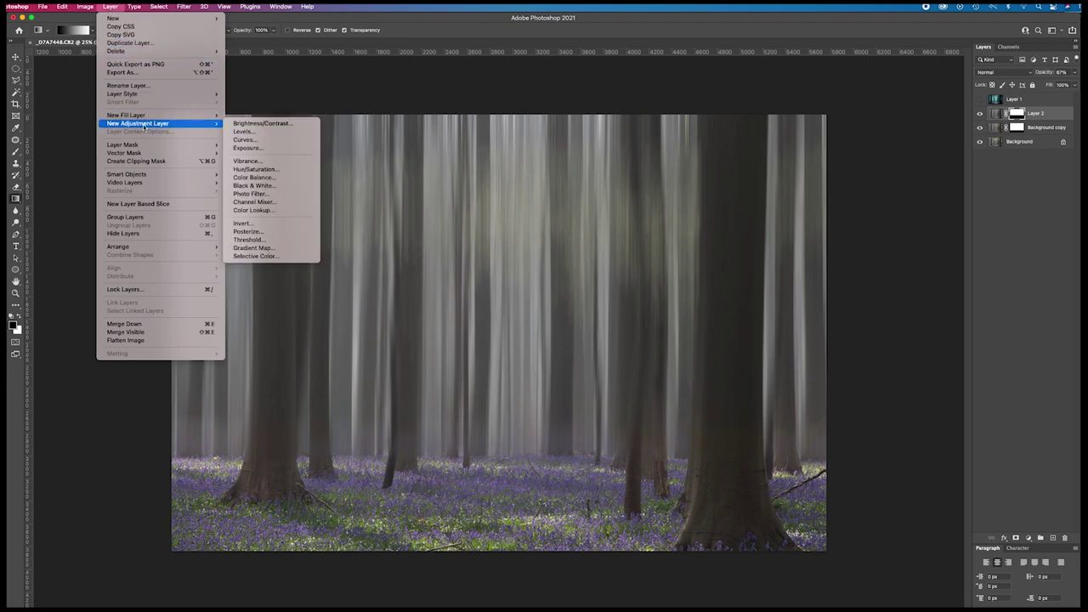
{"action": "left_click", "coordinate": [243, 139]}
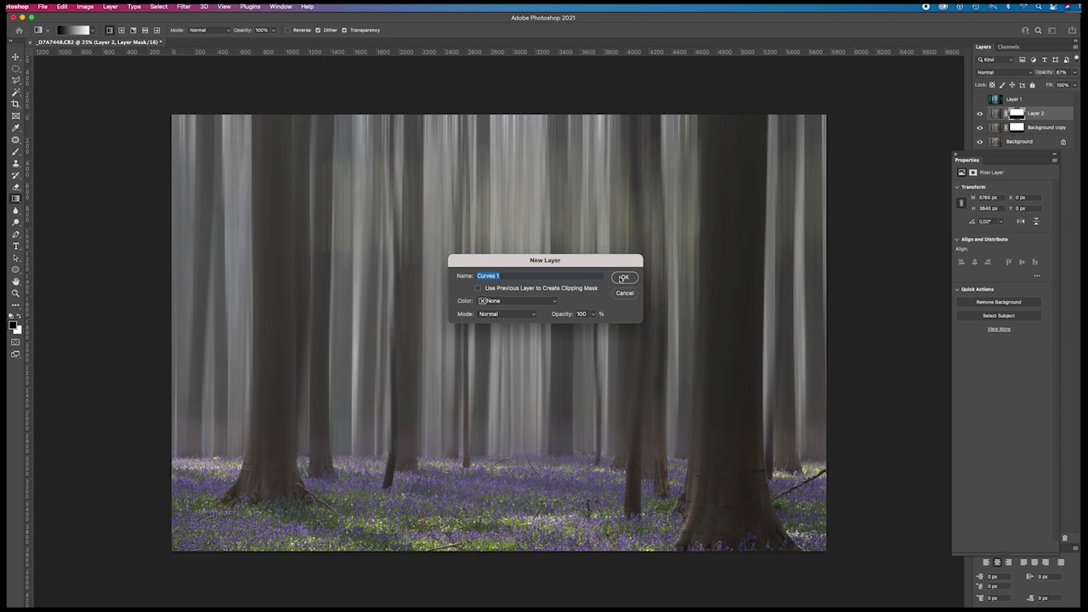
{"action": "left_click", "coordinate": [623, 279]}
{"action": "left_click_drag", "start_coordinate": [977, 279], "coordinate": [982, 278]}
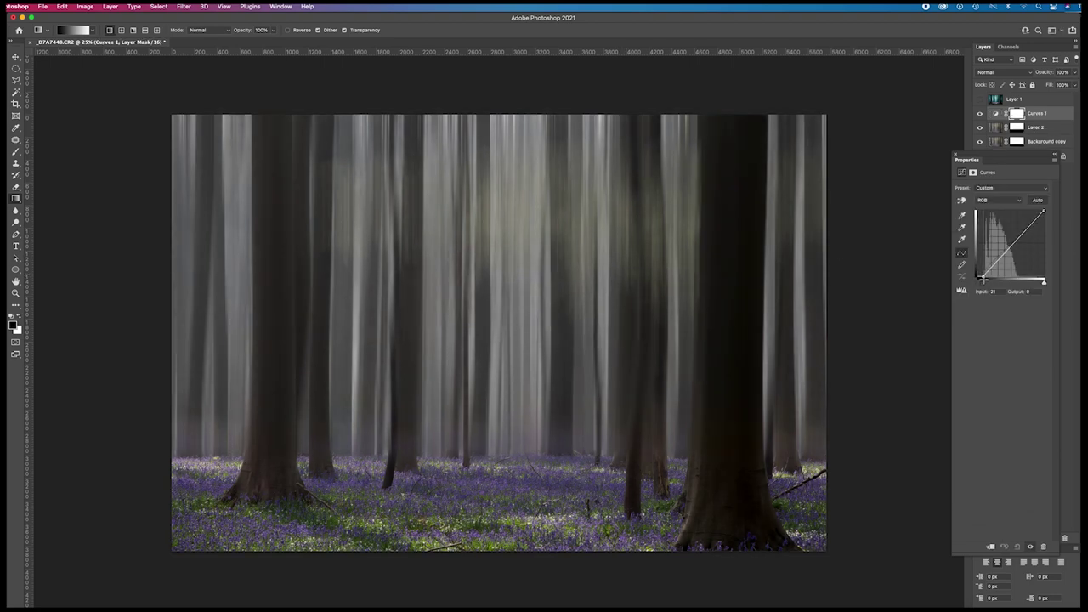
{"action": "left_click_drag", "start_coordinate": [1044, 212], "coordinate": [1022, 210]}
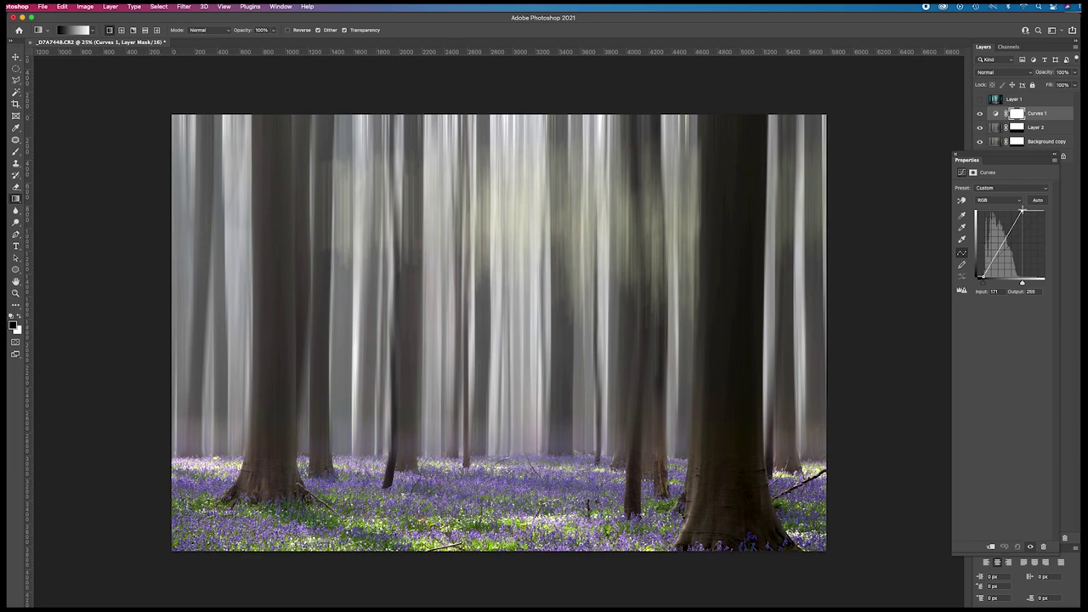
{"action": "left_click", "coordinate": [981, 113]}
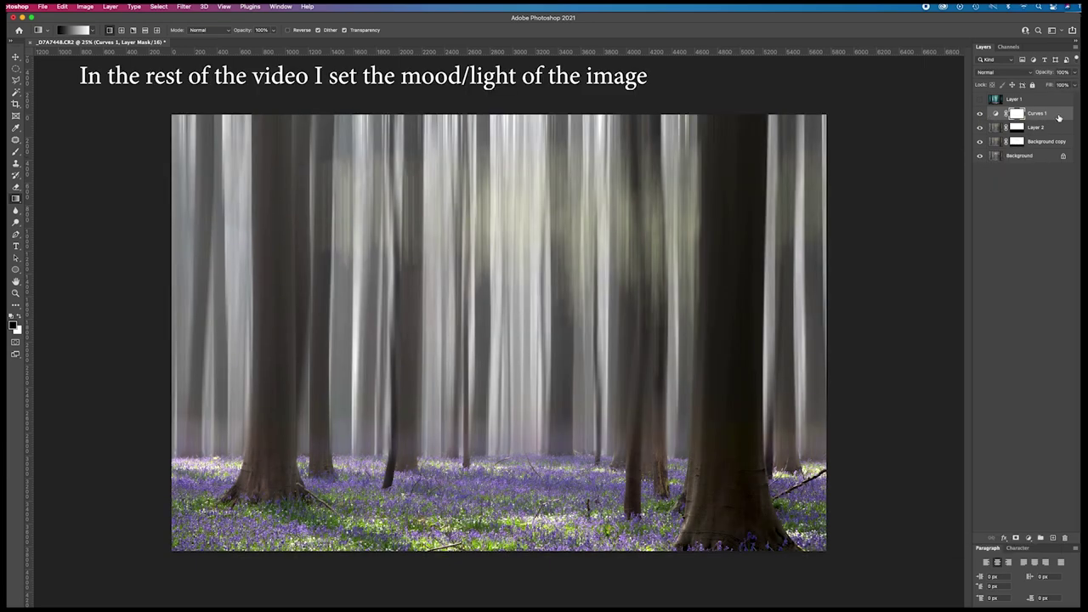
Step: Add a Curves 2 adjustment layer with its top point pulled down to darken the forest
{"action": "left_click", "coordinate": [110, 7]}
{"action": "mouse_move", "coordinate": [149, 125]}
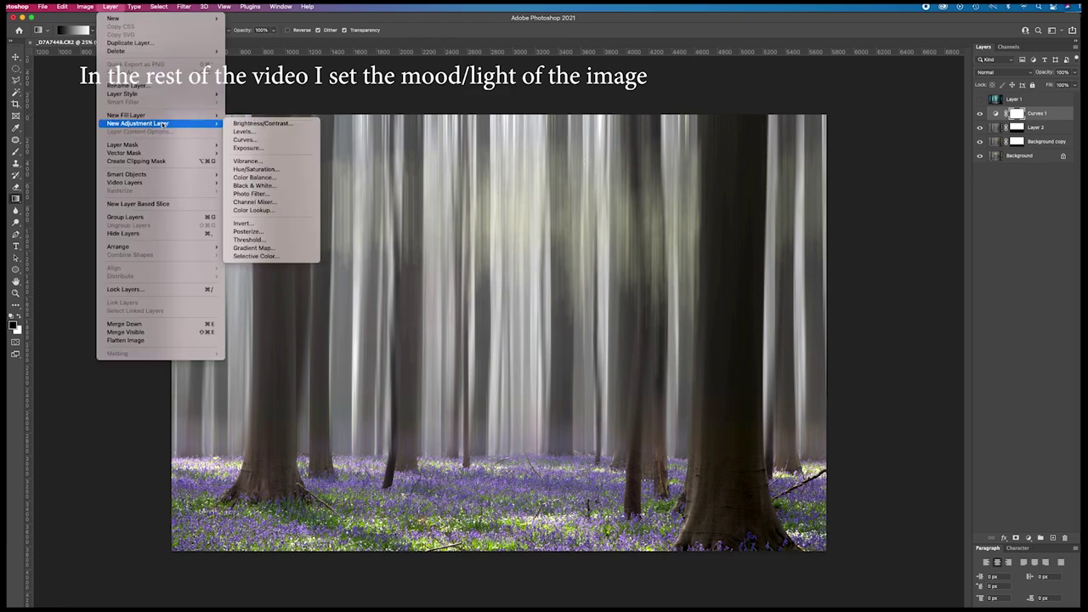
{"action": "left_click", "coordinate": [251, 140]}
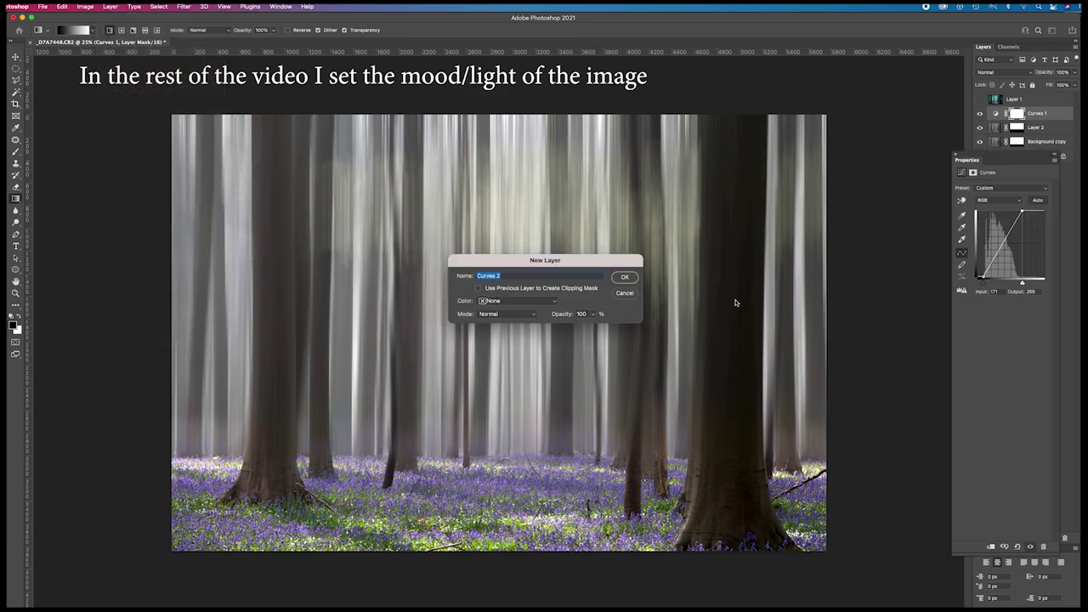
{"action": "left_click", "coordinate": [625, 281]}
{"action": "left_click_drag", "start_coordinate": [1045, 213], "coordinate": [1017, 262]}
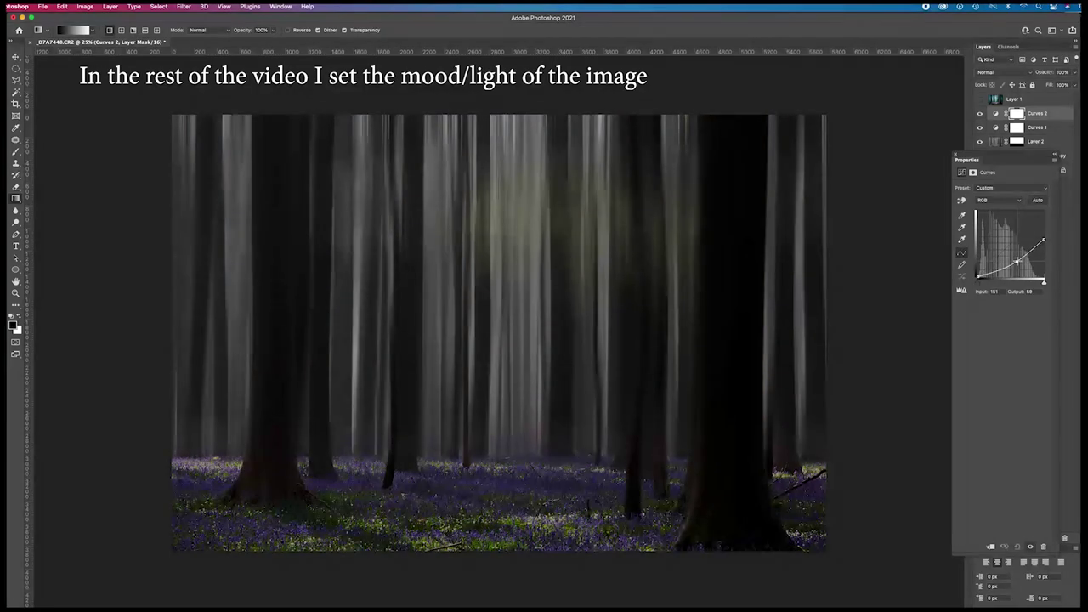
Step: Draw a large elliptical selection over the forest centre on the Curves 2 mask
{"action": "left_click", "coordinate": [1019, 116]}
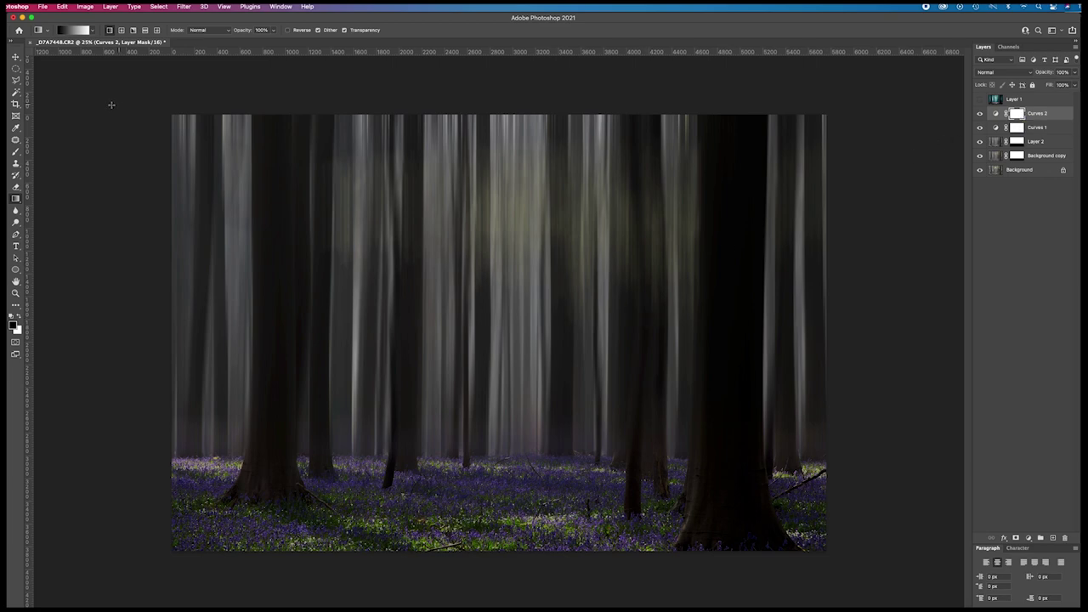
{"action": "left_click", "coordinate": [15, 68]}
{"action": "left_click_drag", "start_coordinate": [226, 155], "coordinate": [670, 429]}
{"action": "left_click_drag", "start_coordinate": [747, 473], "coordinate": [812, 531]}
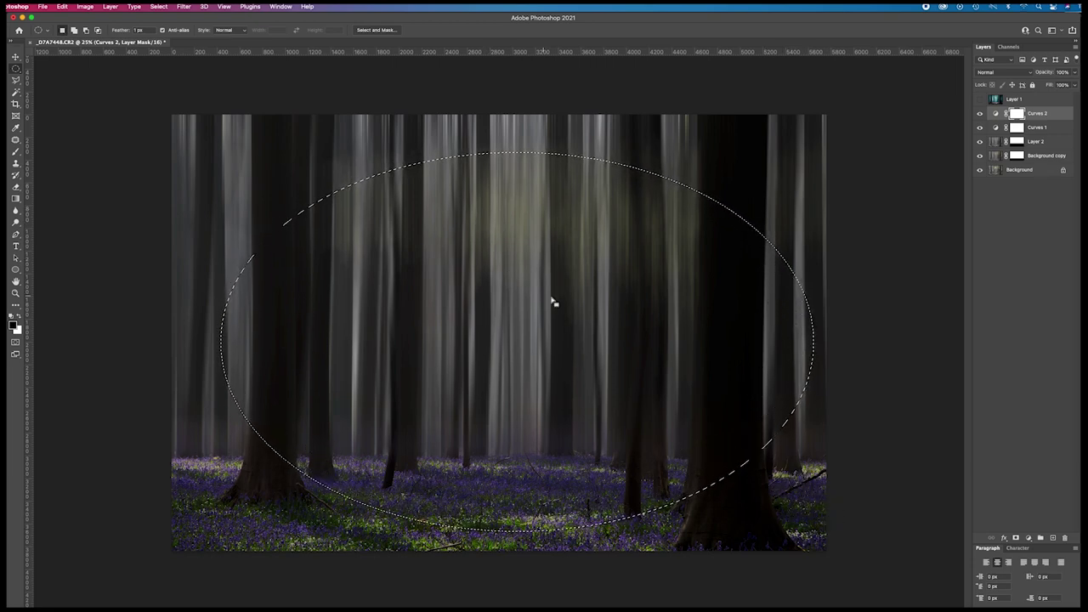
{"action": "mouse_move", "coordinate": [553, 302]}
{"action": "left_mouse_down"}
{"action": "mouse_move", "coordinate": [527, 252]}
{"action": "mouse_move", "coordinate": [498, 349]}
{"action": "mouse_move", "coordinate": [545, 308]}
{"action": "left_mouse_up"}
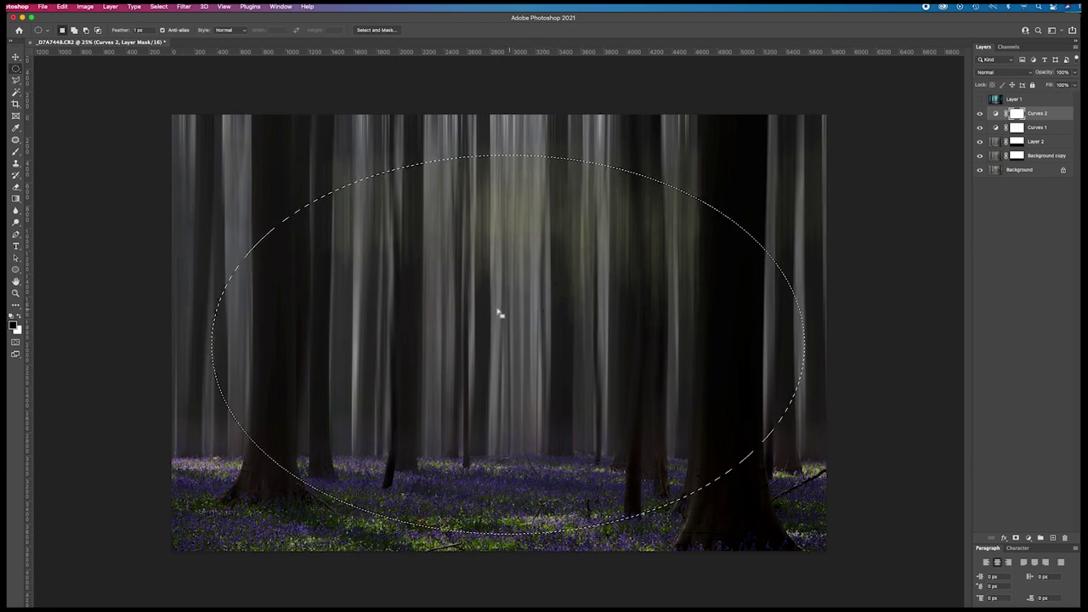
Step: Fill the ellipse on the Curves 2 mask with black using the Paint Bucket, then deselect
{"action": "left_click", "coordinate": [17, 200]}
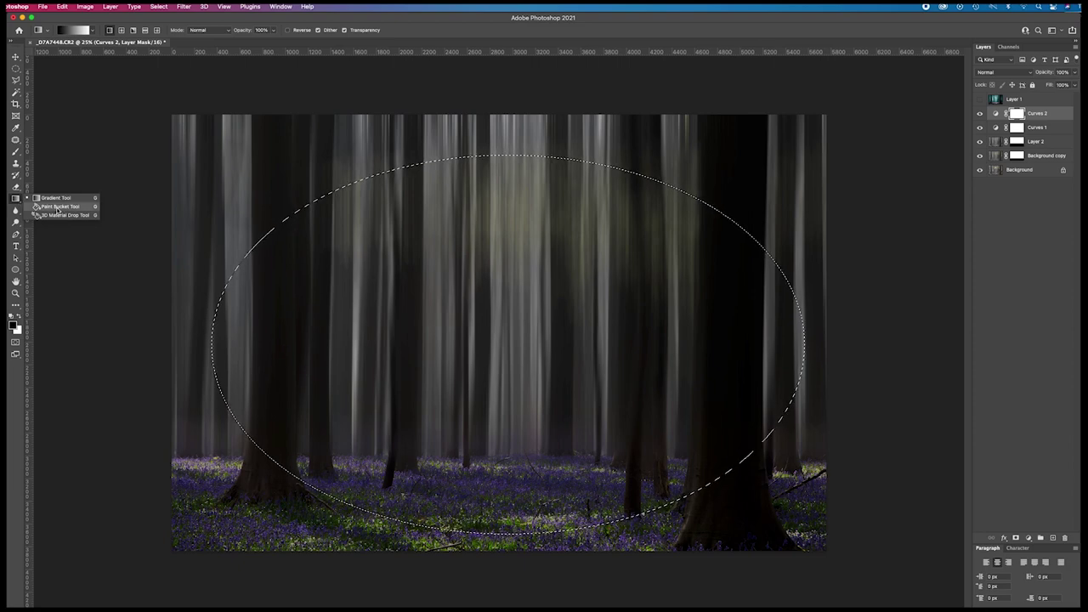
{"action": "left_click", "coordinate": [58, 207]}
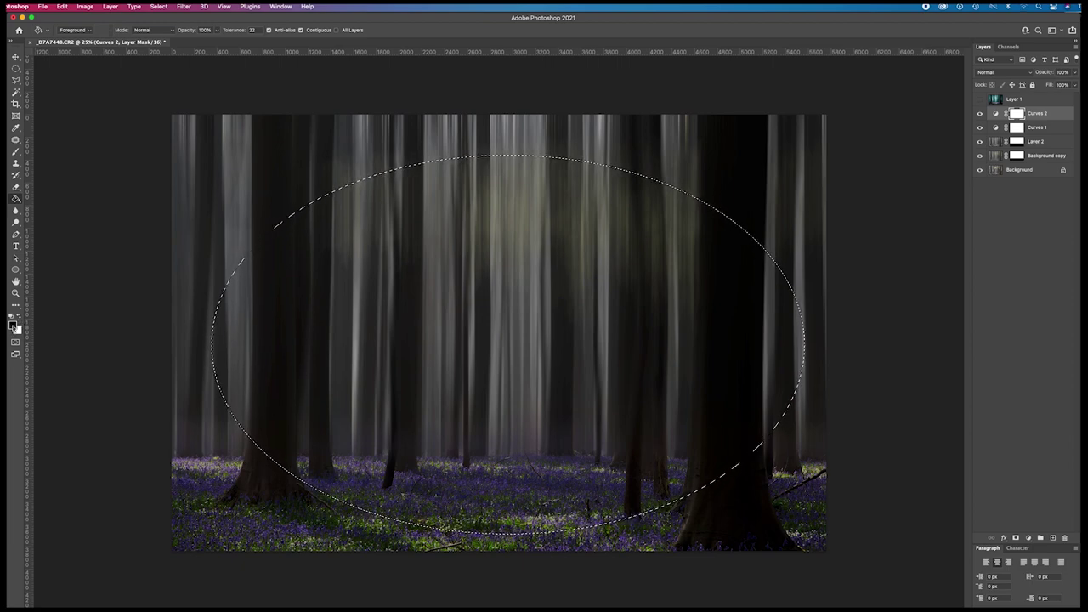
{"action": "left_click", "coordinate": [14, 326]}
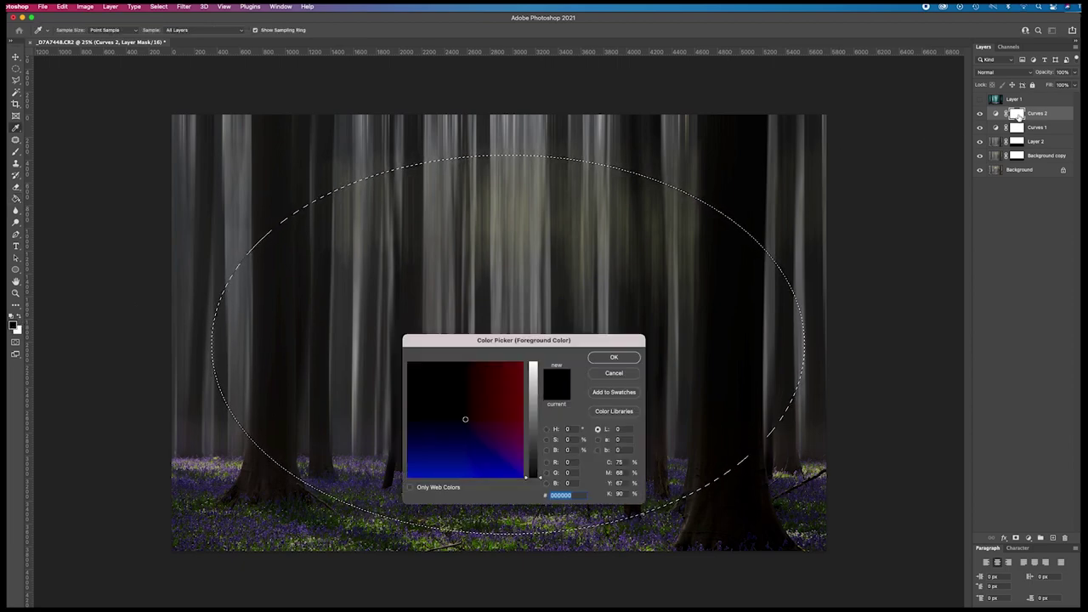
{"action": "left_click", "coordinate": [614, 364]}
{"action": "key", "text": "g"}
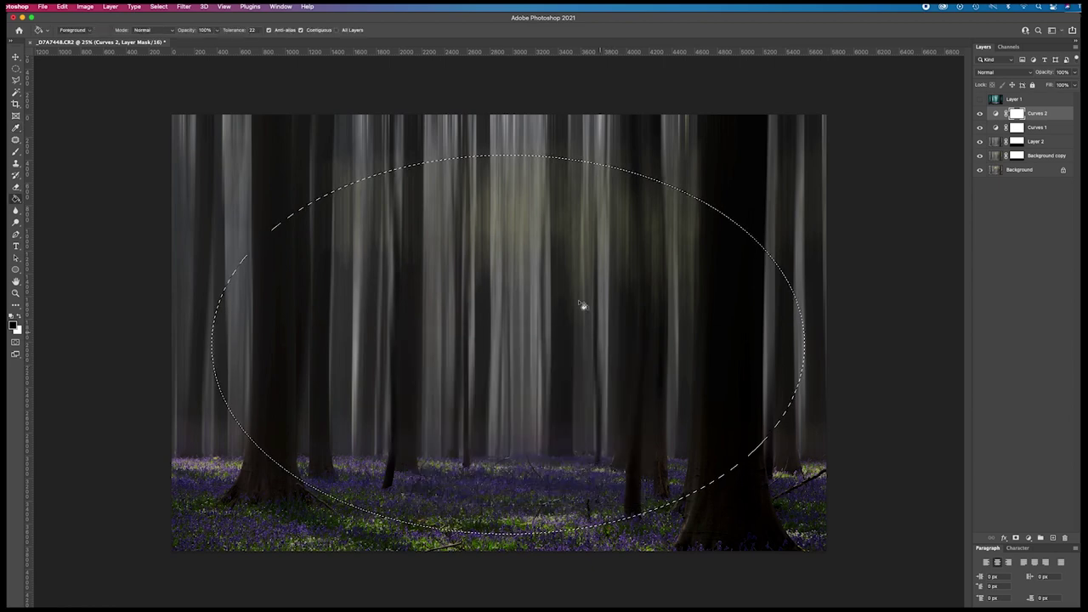
{"action": "left_click", "coordinate": [525, 276]}
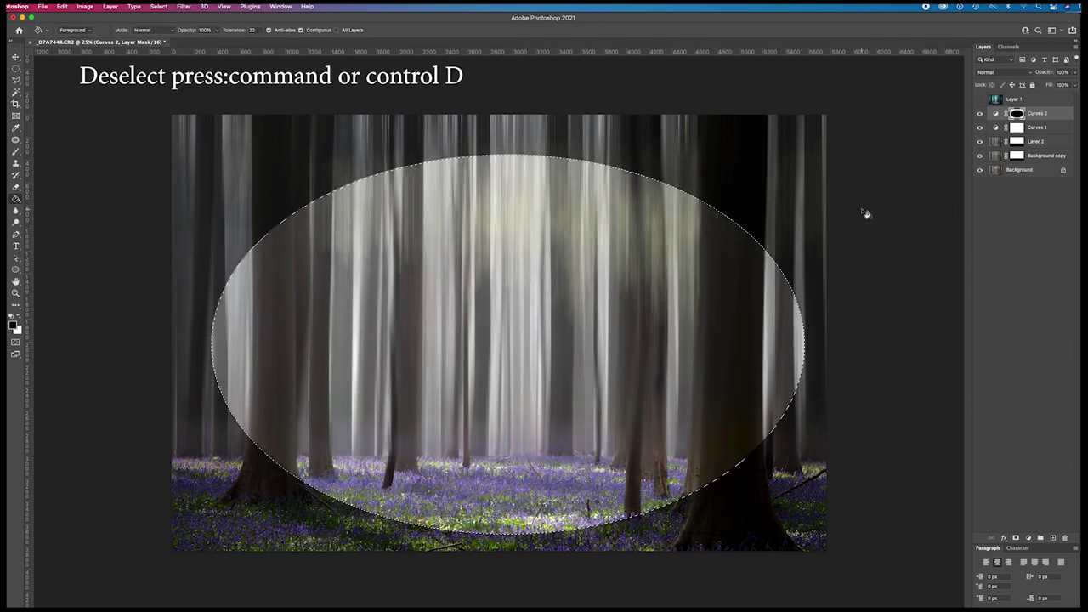
{"action": "key", "text": "super+d"}
Step: Soften the mask with a Gaussian Blur of roughly 741 pixels
{"action": "left_click", "coordinate": [185, 8]}
{"action": "mouse_move", "coordinate": [201, 125]}
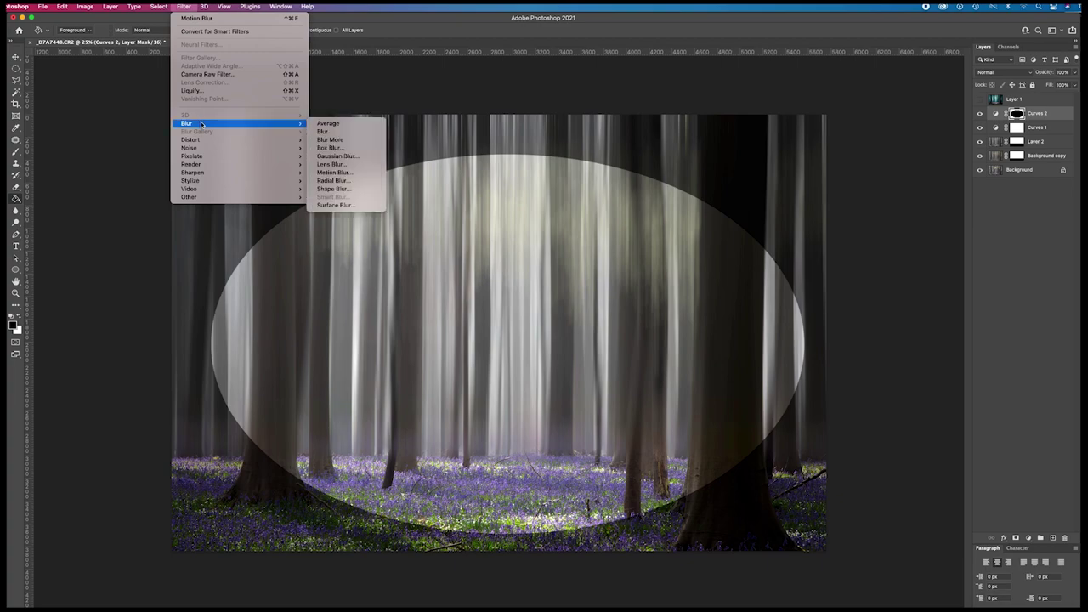
{"action": "left_click", "coordinate": [356, 157]}
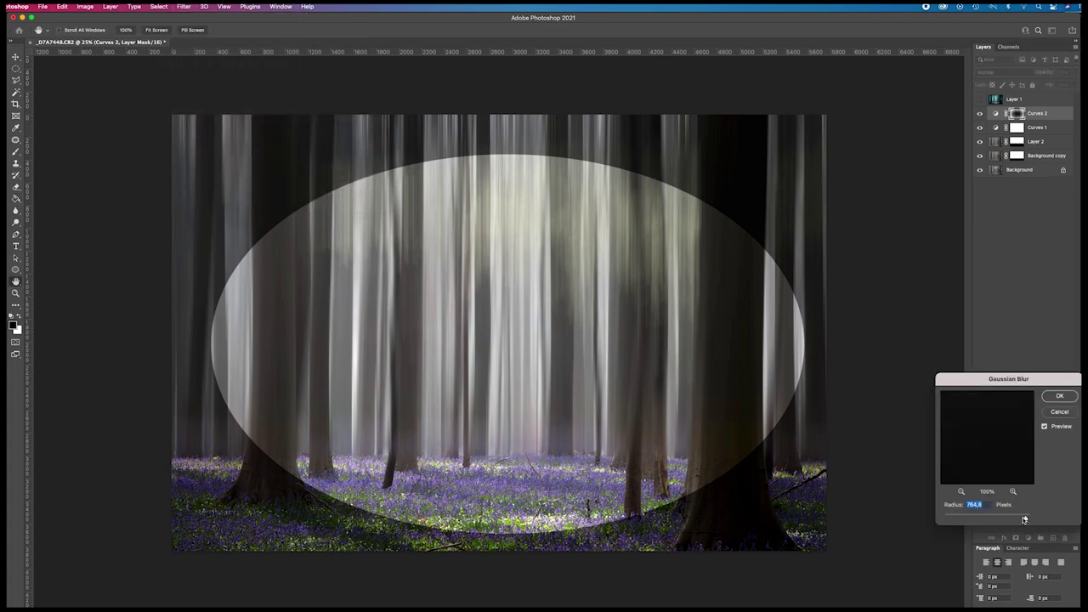
{"action": "mouse_move", "coordinate": [1017, 519]}
{"action": "left_mouse_down"}
{"action": "mouse_move", "coordinate": [968, 519]}
{"action": "mouse_move", "coordinate": [1026, 518]}
{"action": "left_mouse_up"}
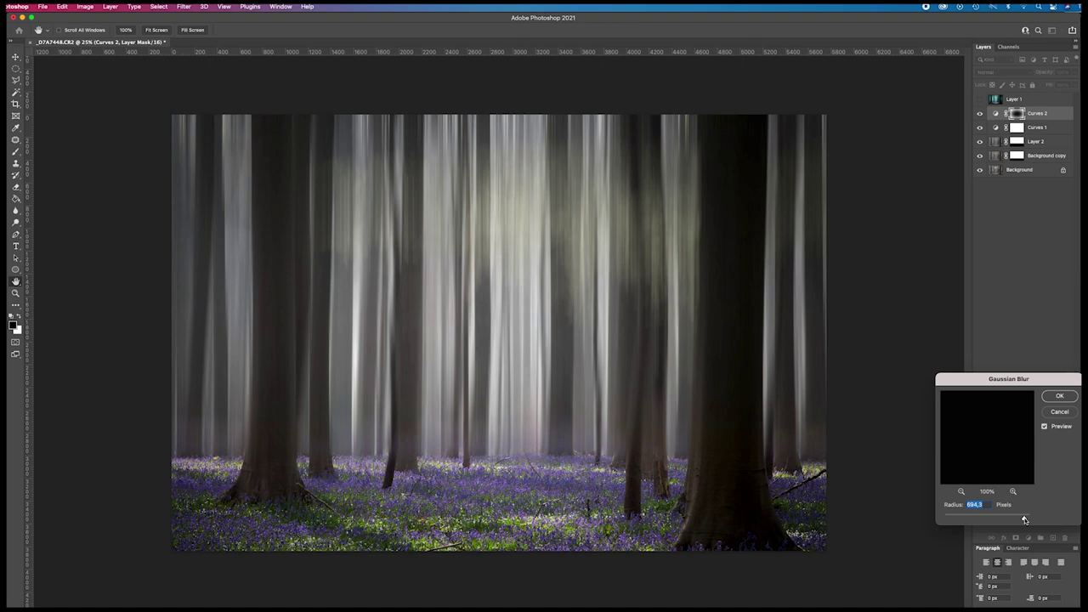
{"action": "left_click_drag", "start_coordinate": [1025, 520], "coordinate": [1025, 520]}
Step: Apply the mask blur and toggle Curves 2 off and on to compare
{"action": "left_click", "coordinate": [1060, 396]}
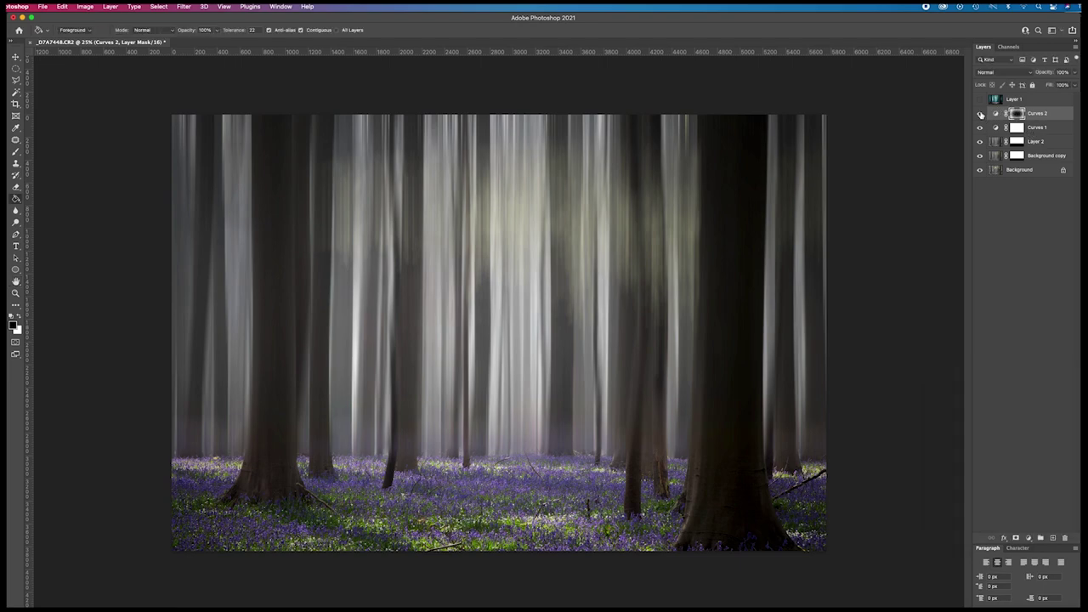
{"action": "left_click", "coordinate": [981, 114]}
{"action": "left_click", "coordinate": [981, 114]}
Step: Paint black over the bluebells on the Curves 2 mask with a 476 px, 0% hardness, 100% opacity brush
{"action": "left_click", "coordinate": [16, 152]}
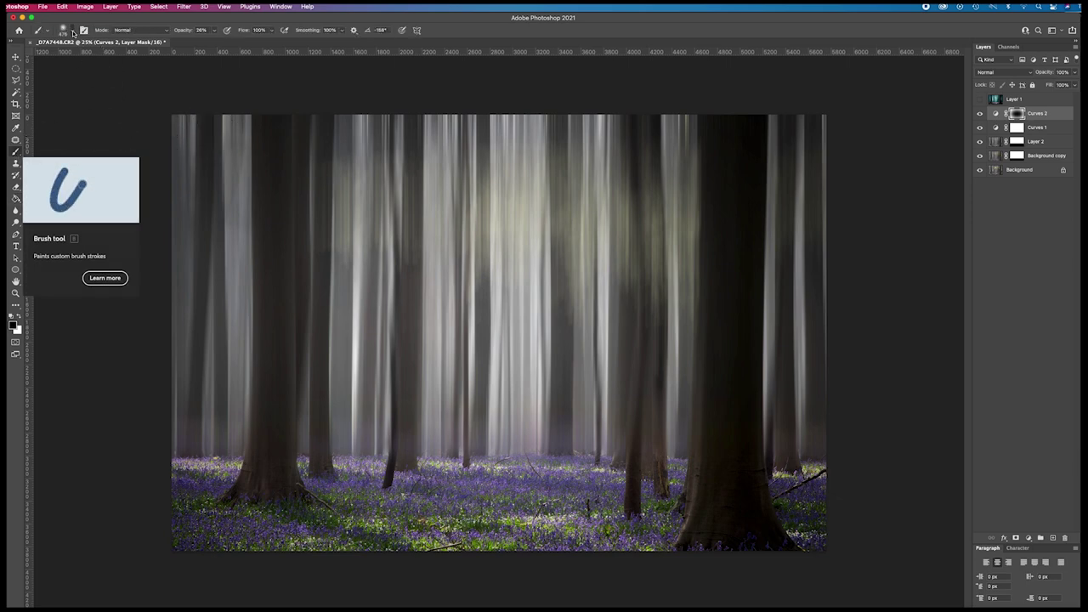
{"action": "left_click", "coordinate": [71, 31]}
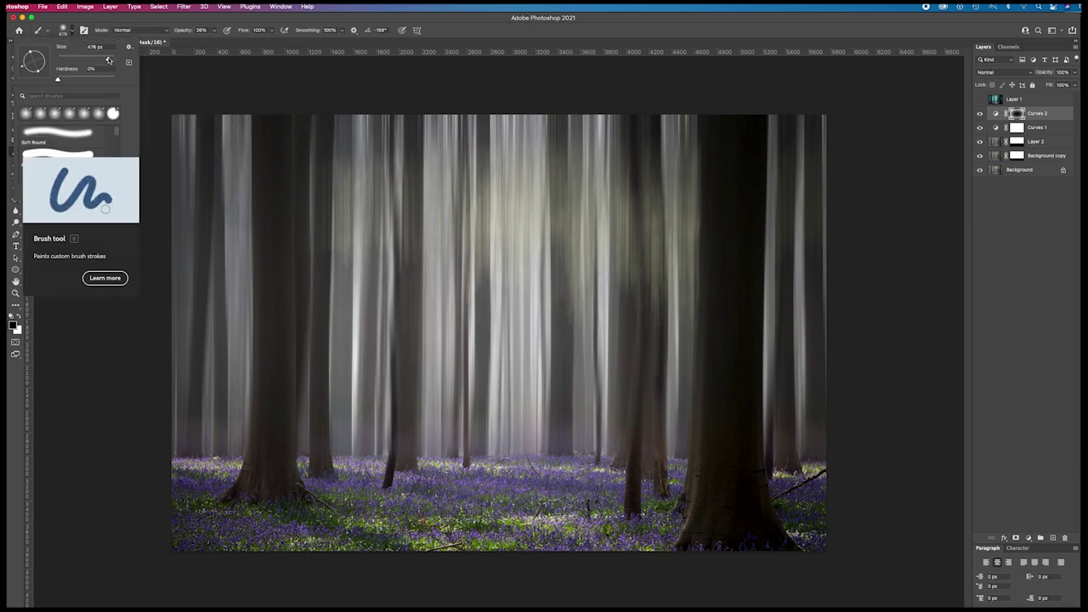
{"action": "left_click", "coordinate": [91, 47]}
{"action": "left_click", "coordinate": [59, 81]}
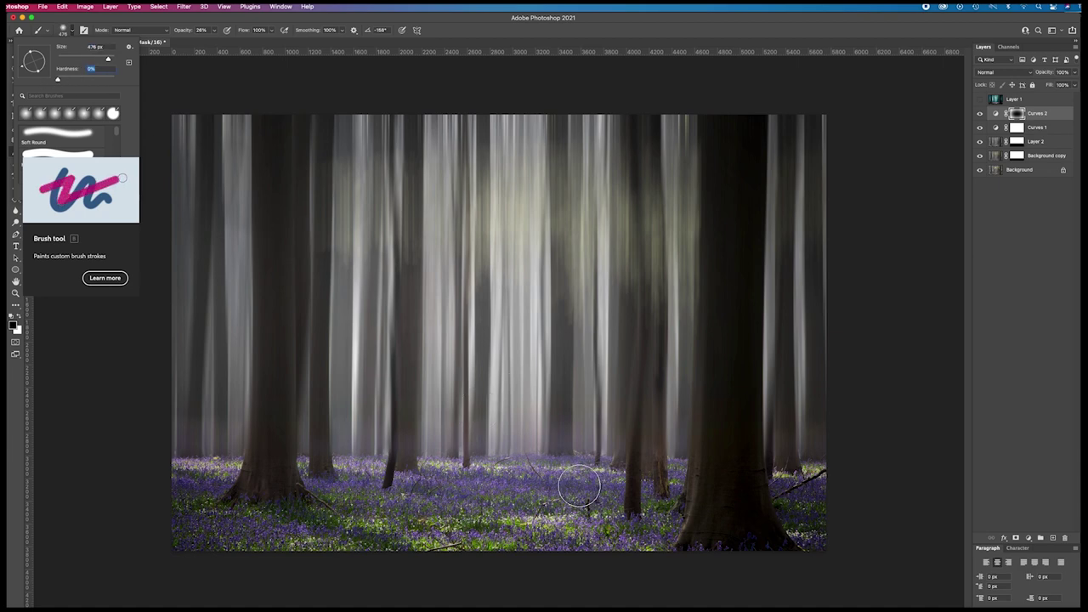
{"action": "key", "text": "Return"}
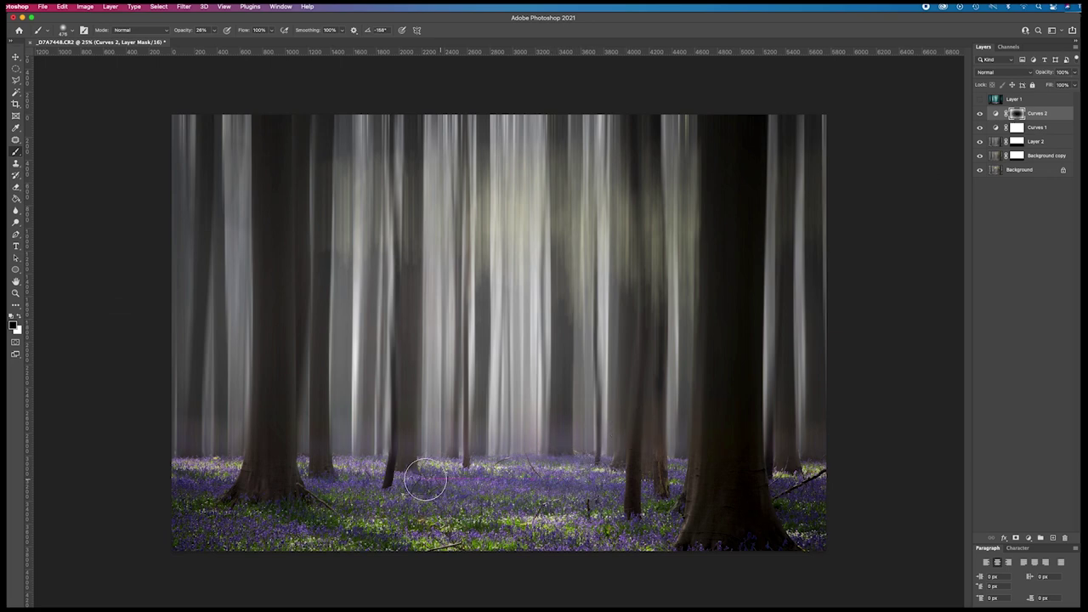
{"action": "left_click", "coordinate": [215, 30]}
{"action": "left_click_drag", "start_coordinate": [214, 42], "coordinate": [246, 42]}
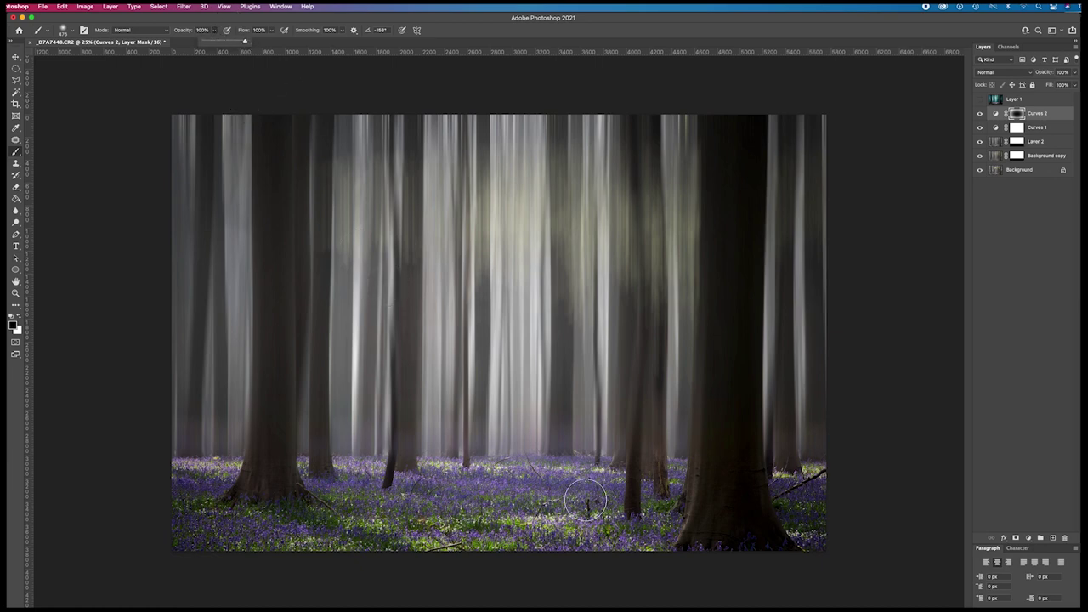
{"action": "mouse_move", "coordinate": [566, 475]}
{"action": "left_mouse_down"}
{"action": "mouse_move", "coordinate": [359, 478]}
{"action": "mouse_move", "coordinate": [589, 498]}
{"action": "left_mouse_up"}
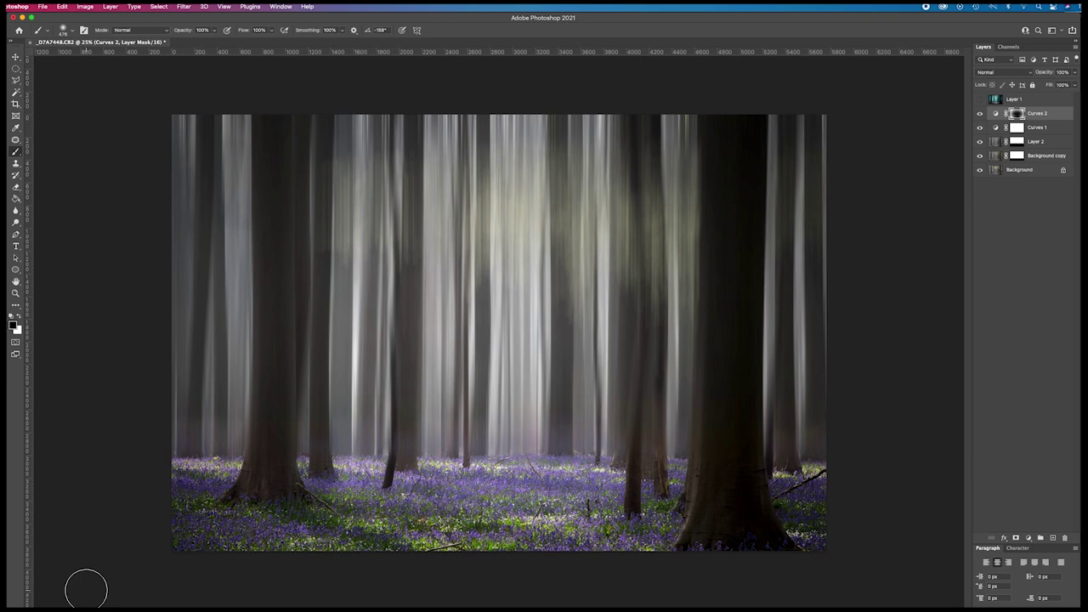
Step: Create Curves 3 and pull its top and midtone points down to output 64 at input 172
{"action": "left_click", "coordinate": [112, 7]}
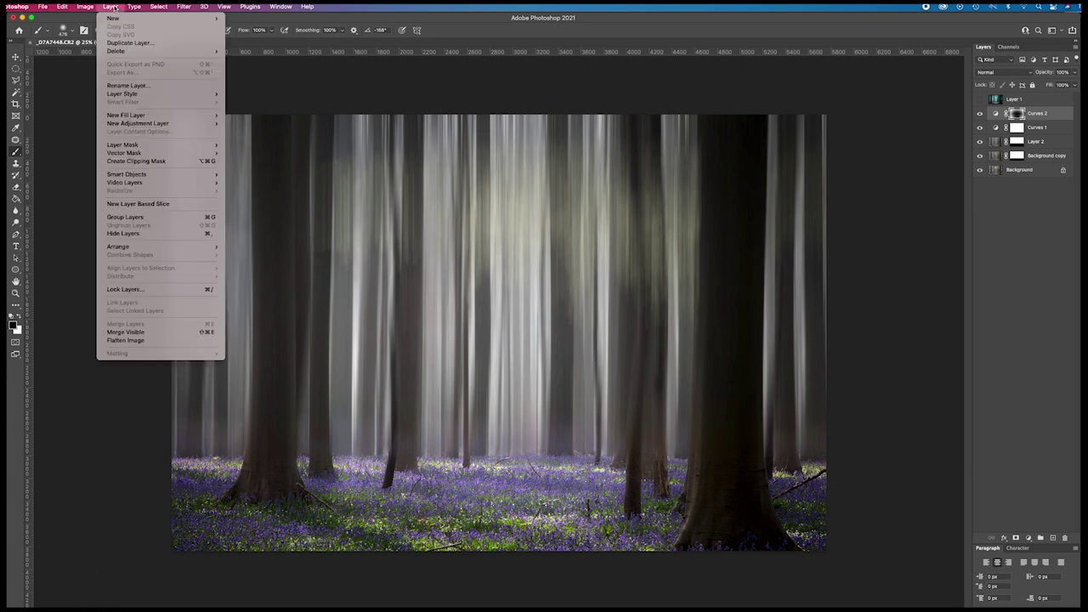
{"action": "mouse_move", "coordinate": [170, 124]}
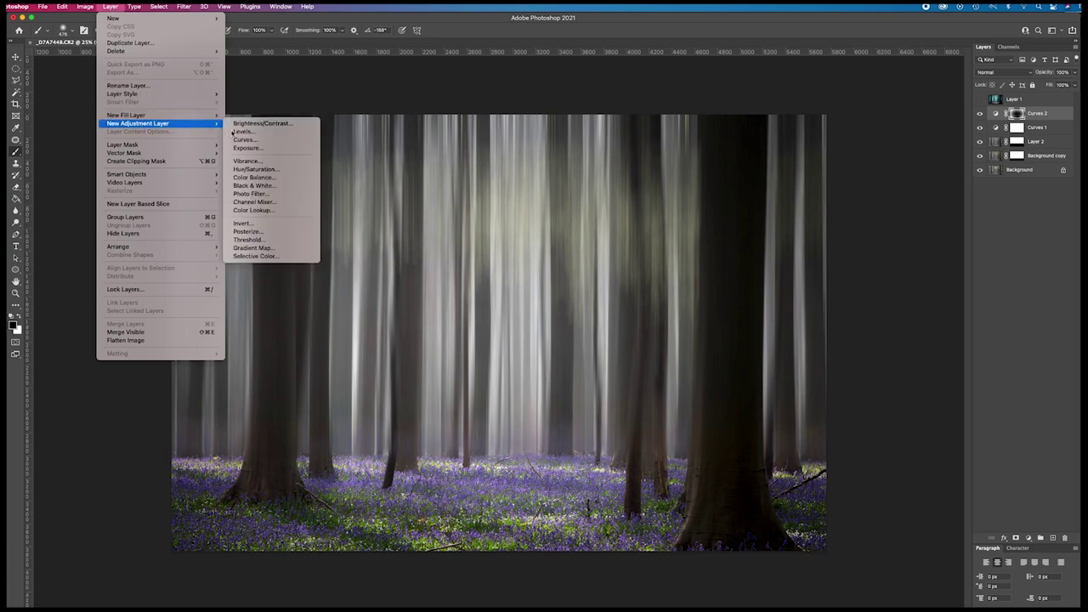
{"action": "left_click", "coordinate": [262, 141]}
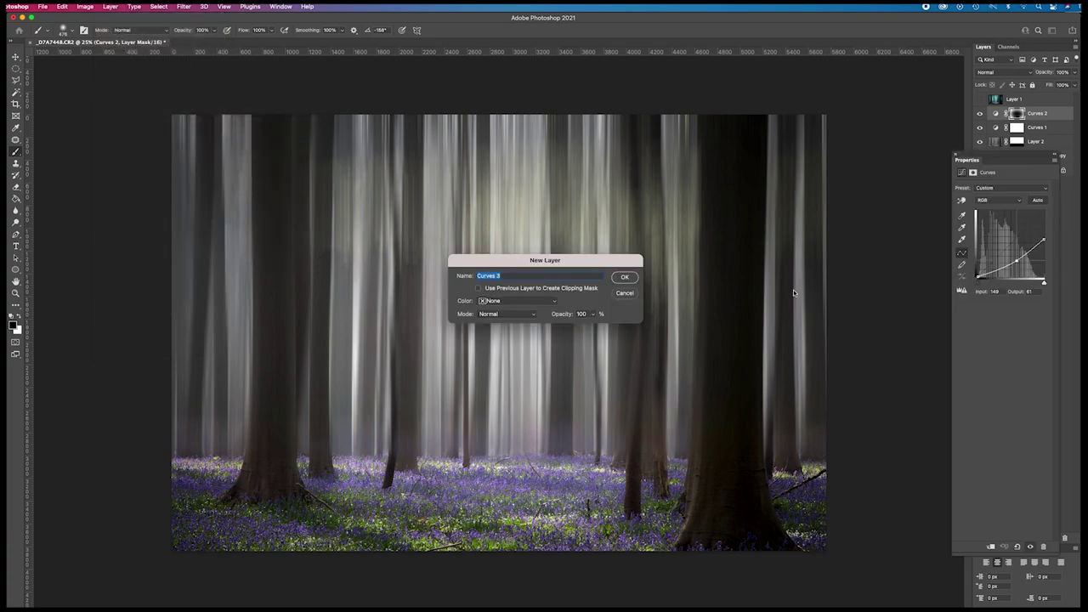
{"action": "left_click", "coordinate": [624, 277]}
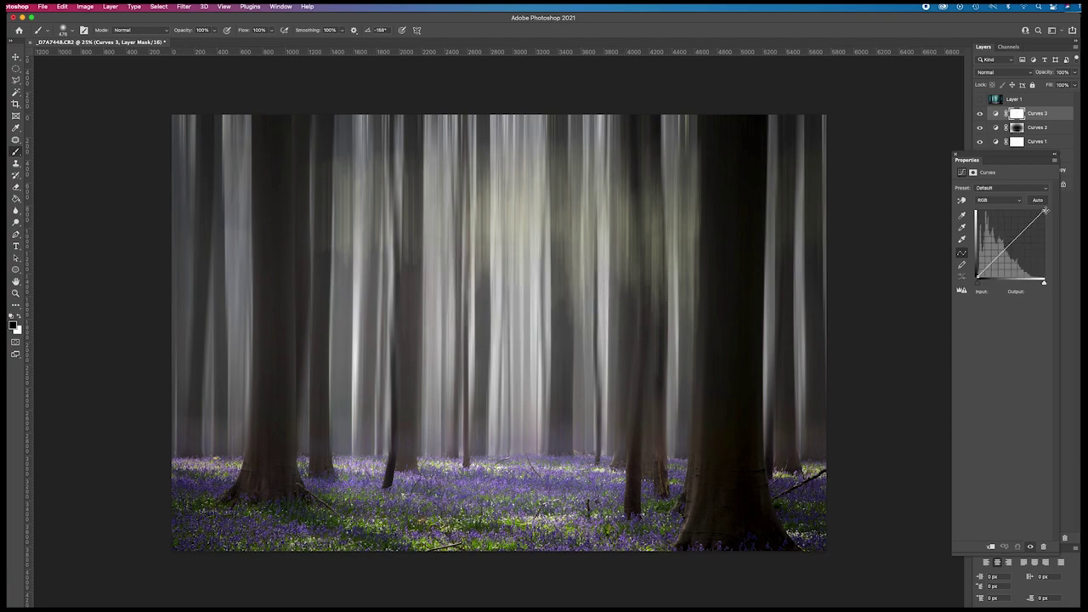
{"action": "left_click_drag", "start_coordinate": [1044, 212], "coordinate": [1046, 236]}
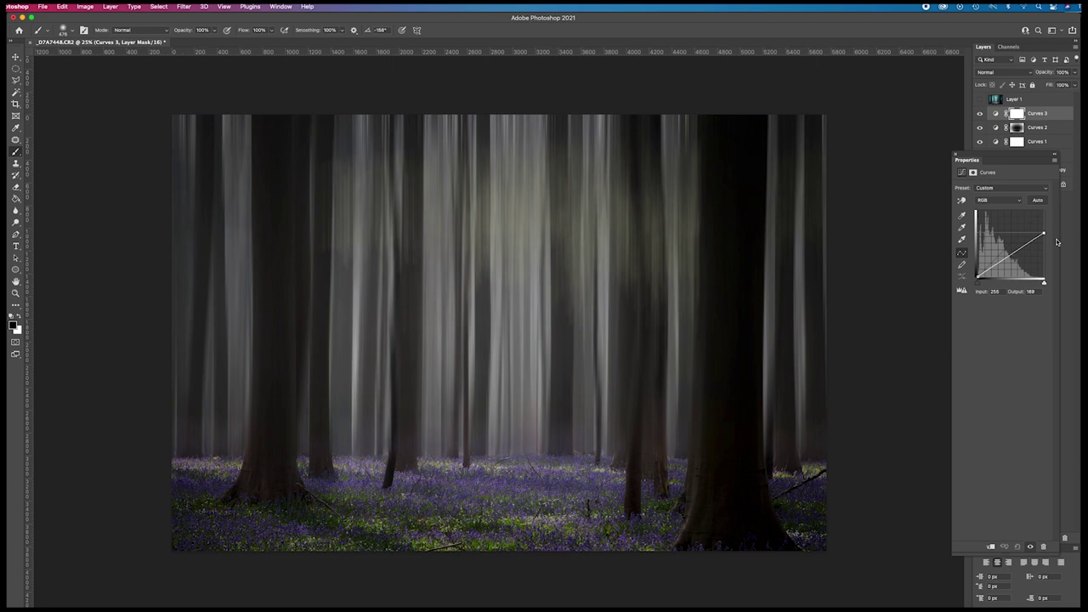
{"action": "mouse_move", "coordinate": [1044, 232]}
{"action": "left_mouse_down"}
{"action": "mouse_move", "coordinate": [1022, 257]}
{"action": "mouse_move", "coordinate": [1045, 243]}
{"action": "left_mouse_up"}
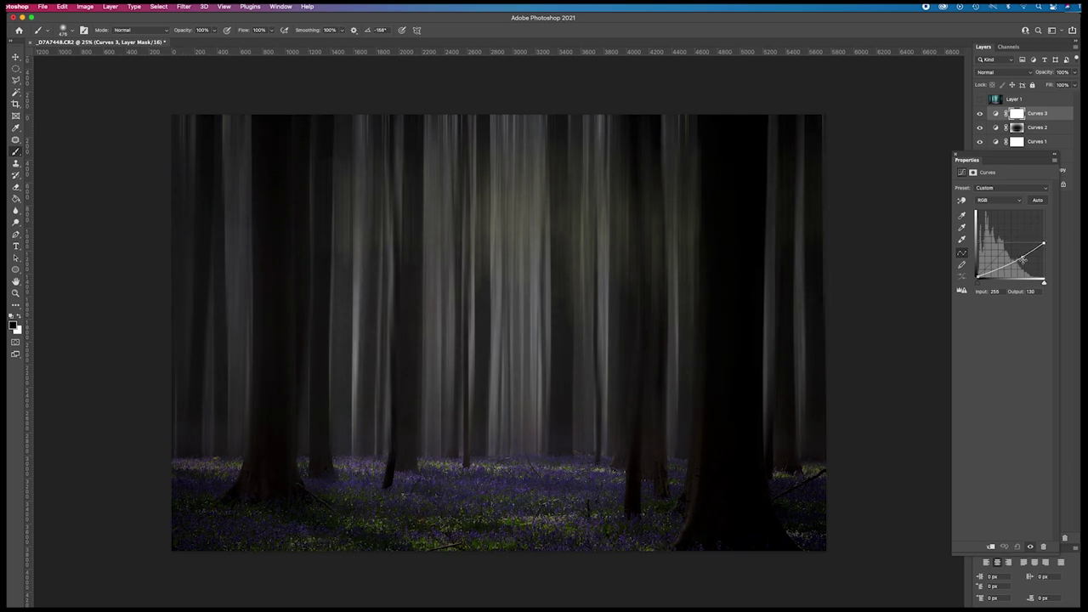
{"action": "left_click", "coordinate": [1023, 259]}
{"action": "left_click_drag", "start_coordinate": [1023, 258], "coordinate": [1023, 261]}
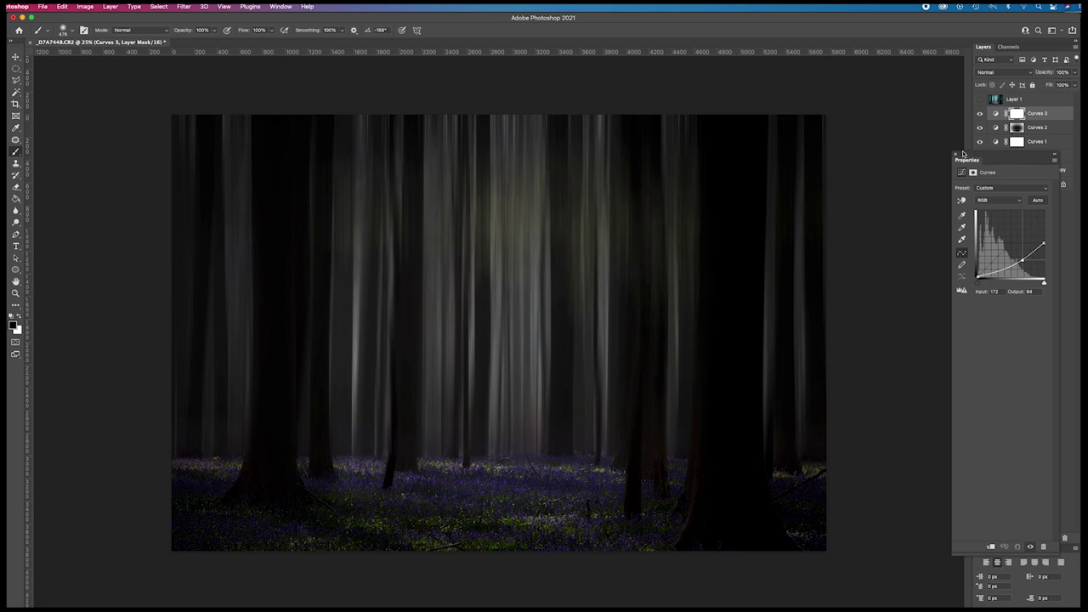
{"action": "left_click", "coordinate": [954, 155]}
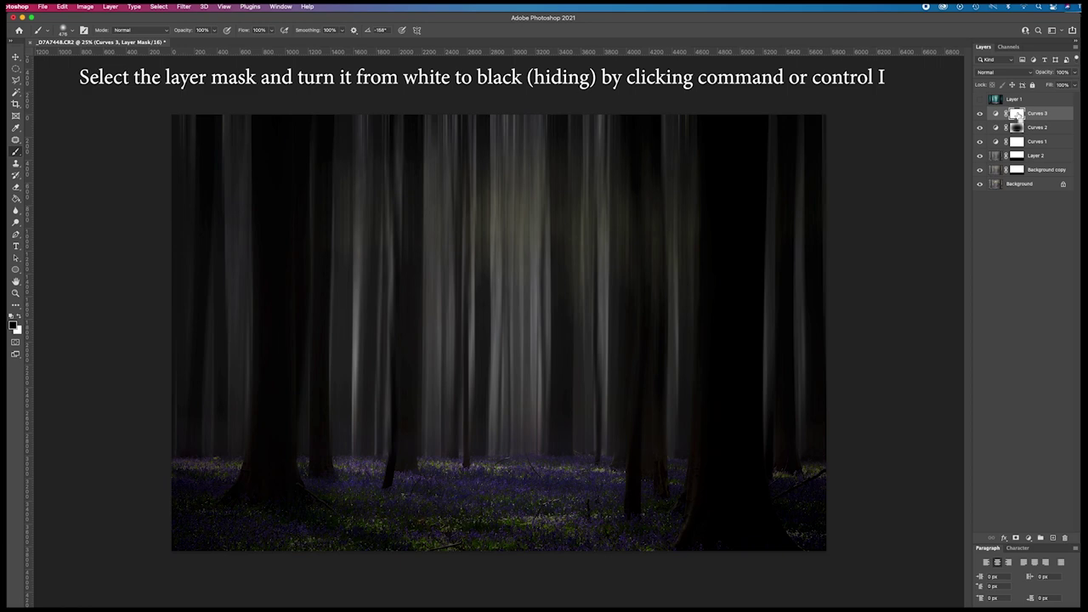
Step: Invert the Curves 3 mask to black with Cmd+I
{"action": "key", "text": "super+i"}
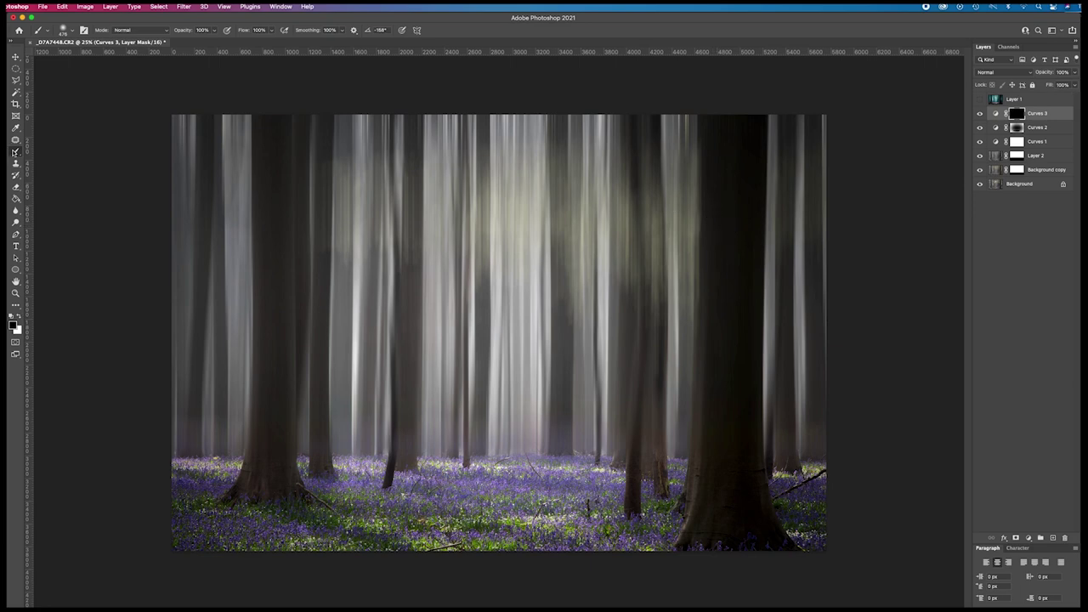
Step: Paint white at 1400 px, 16% opacity on the Curves 3 mask along the bottom and left trunk
{"action": "left_click", "coordinate": [73, 34]}
{"action": "left_click_drag", "start_coordinate": [105, 62], "coordinate": [112, 61]}
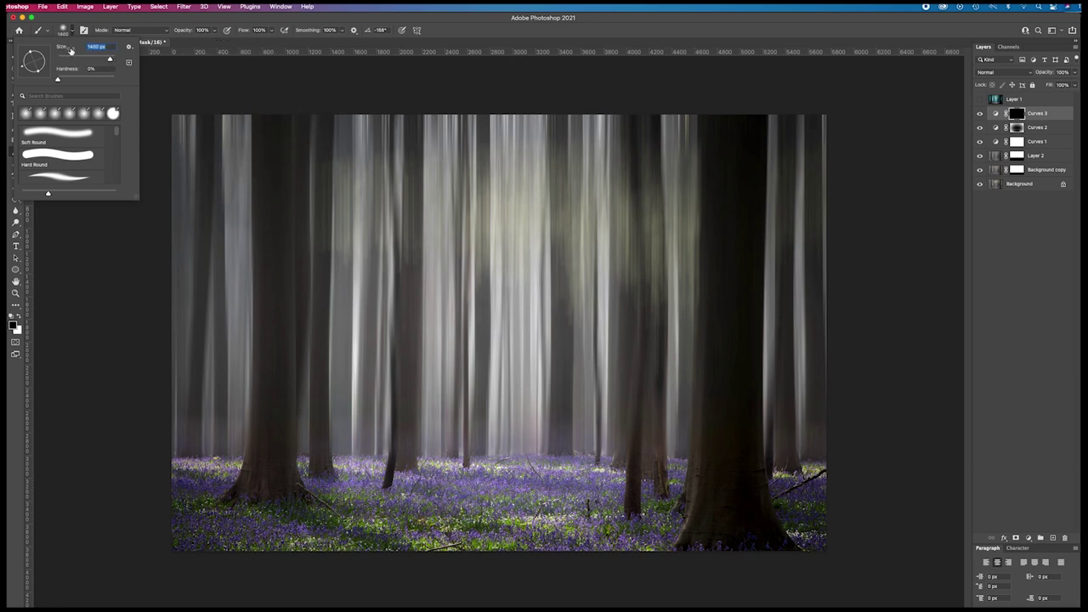
{"action": "left_click", "coordinate": [216, 32]}
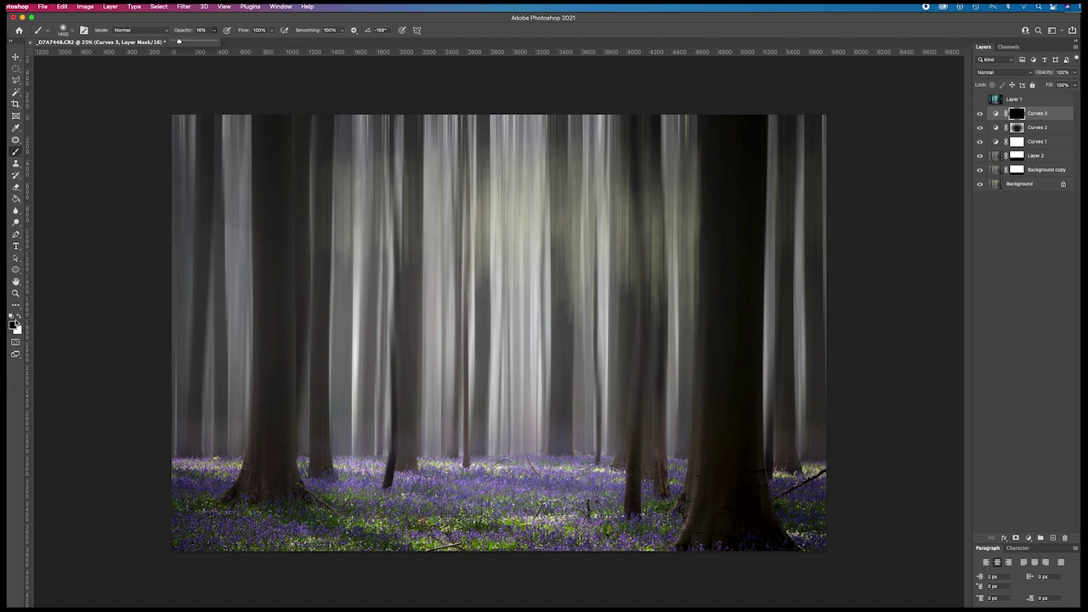
{"action": "left_click", "coordinate": [19, 316]}
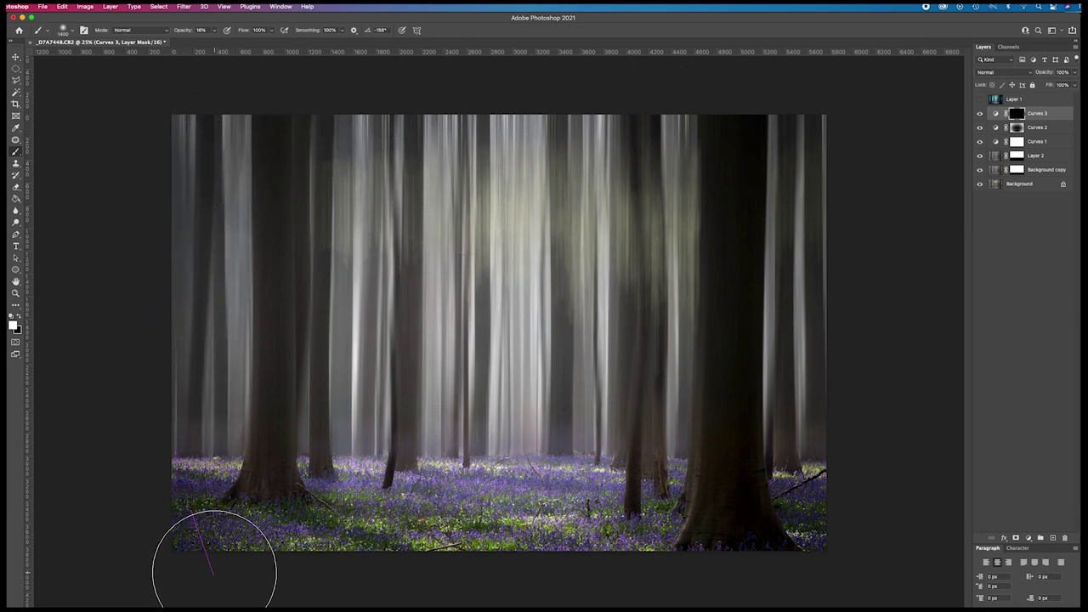
{"action": "mouse_move", "coordinate": [214, 572]}
{"action": "left_mouse_down"}
{"action": "mouse_move", "coordinate": [505, 589]}
{"action": "mouse_move", "coordinate": [790, 581]}
{"action": "mouse_move", "coordinate": [839, 468]}
{"action": "mouse_move", "coordinate": [866, 358]}
{"action": "mouse_move", "coordinate": [866, 231]}
{"action": "mouse_move", "coordinate": [779, 116]}
{"action": "mouse_move", "coordinate": [350, 94]}
{"action": "mouse_move", "coordinate": [226, 205]}
{"action": "mouse_move", "coordinate": [191, 267]}
{"action": "mouse_move", "coordinate": [184, 454]}
{"action": "mouse_move", "coordinate": [199, 509]}
{"action": "mouse_move", "coordinate": [261, 562]}
{"action": "mouse_move", "coordinate": [238, 544]}
{"action": "mouse_move", "coordinate": [840, 297]}
{"action": "mouse_move", "coordinate": [809, 233]}
{"action": "mouse_move", "coordinate": [826, 199]}
{"action": "mouse_move", "coordinate": [750, 85]}
{"action": "mouse_move", "coordinate": [426, 64]}
{"action": "mouse_move", "coordinate": [432, 72]}
{"action": "mouse_move", "coordinate": [391, 86]}
{"action": "mouse_move", "coordinate": [174, 114]}
{"action": "mouse_move", "coordinate": [199, 202]}
{"action": "mouse_move", "coordinate": [210, 189]}
{"action": "mouse_move", "coordinate": [366, 574]}
{"action": "left_mouse_up"}
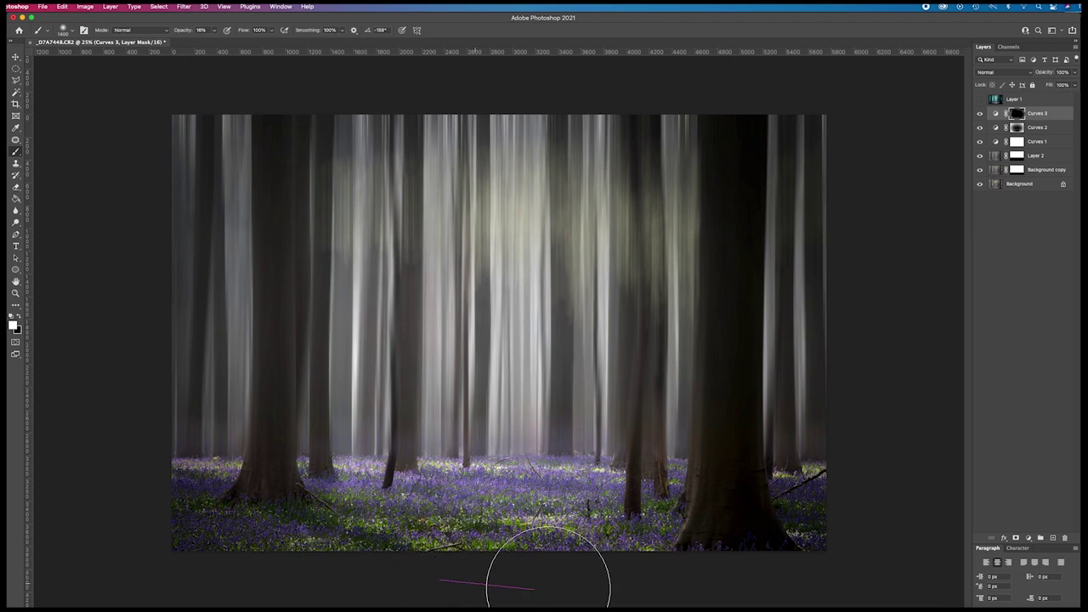
{"action": "left_click_drag", "start_coordinate": [280, 202], "coordinate": [256, 157]}
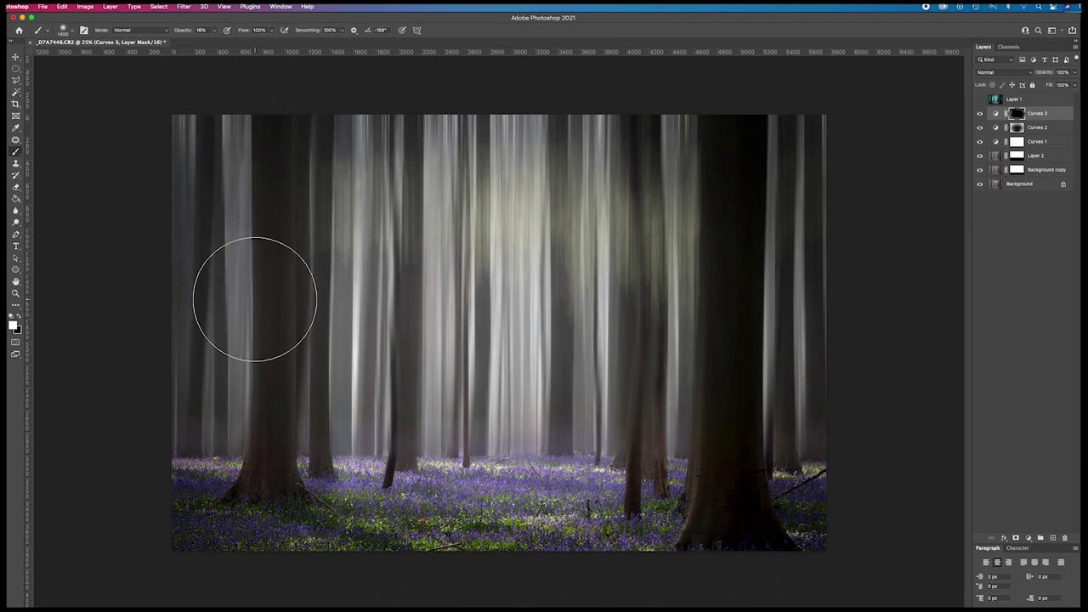
{"action": "right_click", "coordinate": [255, 300]}
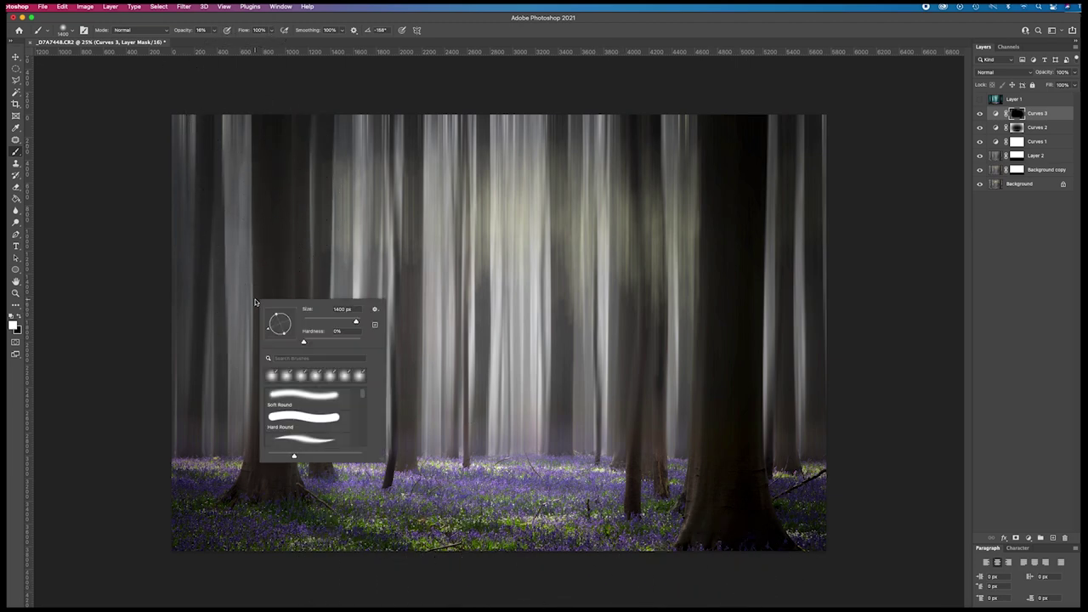
Step: Enlarge the brush to 348 px and paint darkening over the bluebell foreground on Curves 3's mask
{"action": "left_click", "coordinate": [74, 33]}
{"action": "left_click", "coordinate": [74, 33]}
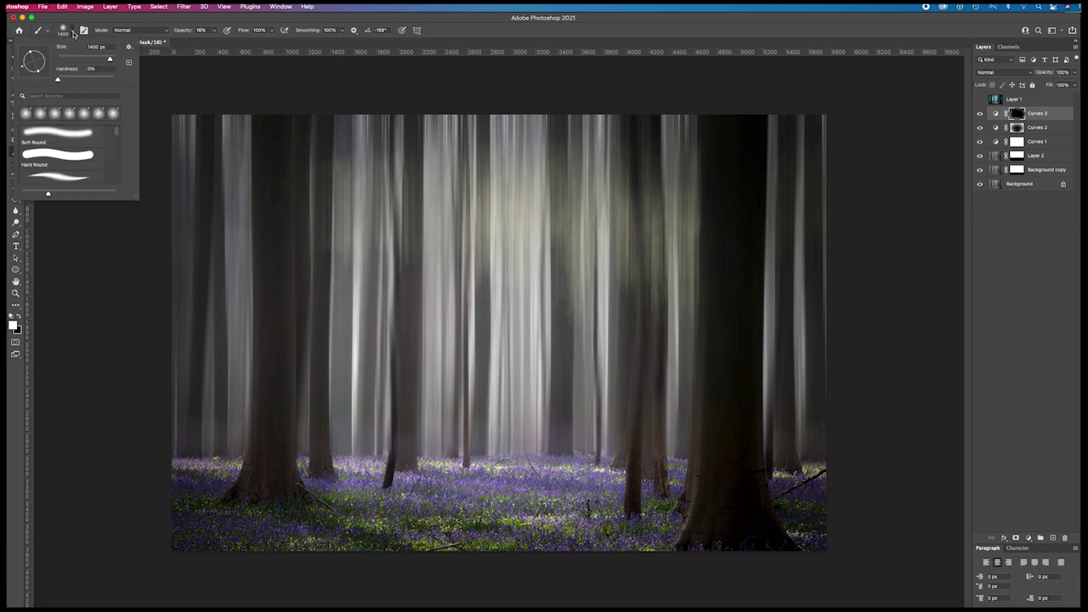
{"action": "left_click", "coordinate": [82, 58]}
{"action": "left_click_drag", "start_coordinate": [87, 59], "coordinate": [104, 59]}
{"action": "left_click", "coordinate": [231, 466]}
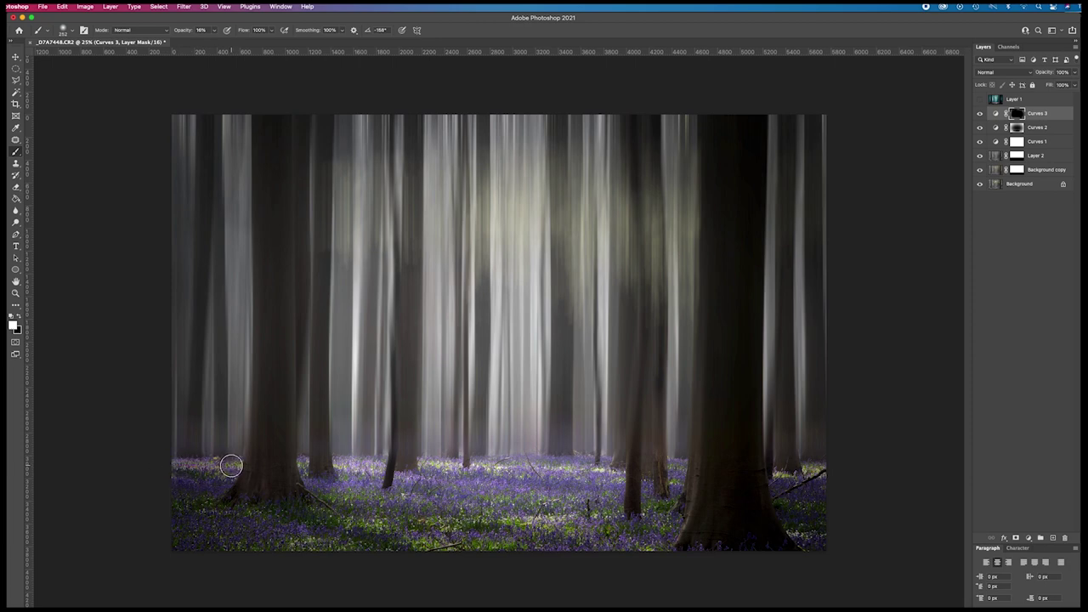
{"action": "mouse_move", "coordinate": [174, 467]}
{"action": "left_mouse_down"}
{"action": "mouse_move", "coordinate": [223, 464]}
{"action": "mouse_move", "coordinate": [213, 512]}
{"action": "mouse_move", "coordinate": [333, 551]}
{"action": "left_mouse_up"}
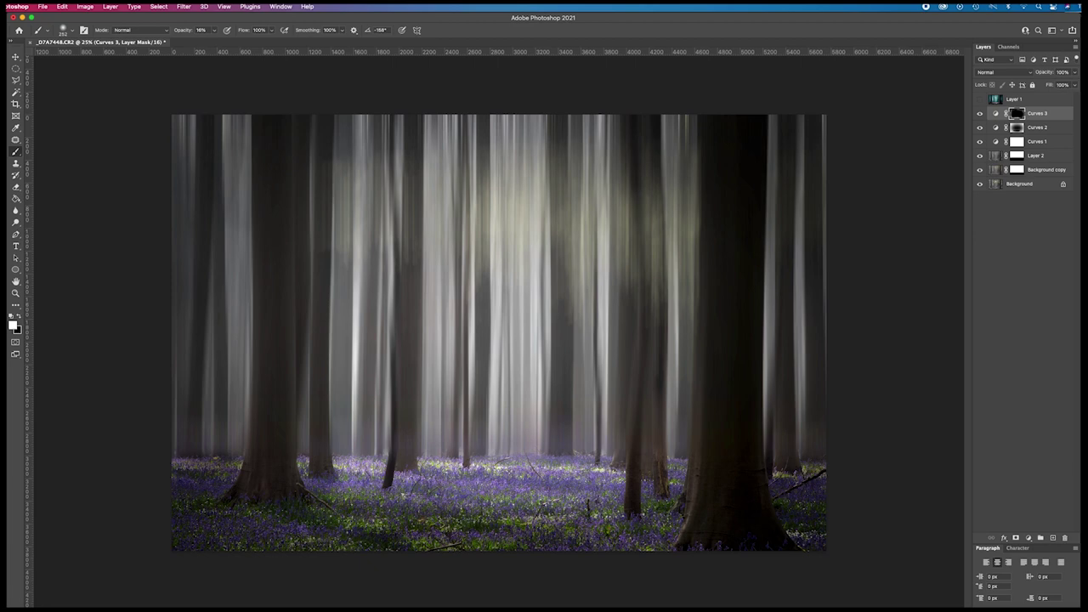
Step: At 35% opacity with a 508 px brush, paint darkening around the image's right and top edges
{"action": "key", "text": "3"}
{"action": "key", "text": "5"}
{"action": "left_click", "coordinate": [62, 30]}
{"action": "left_click_drag", "start_coordinate": [94, 59], "coordinate": [109, 60]}
{"action": "left_click", "coordinate": [191, 501]}
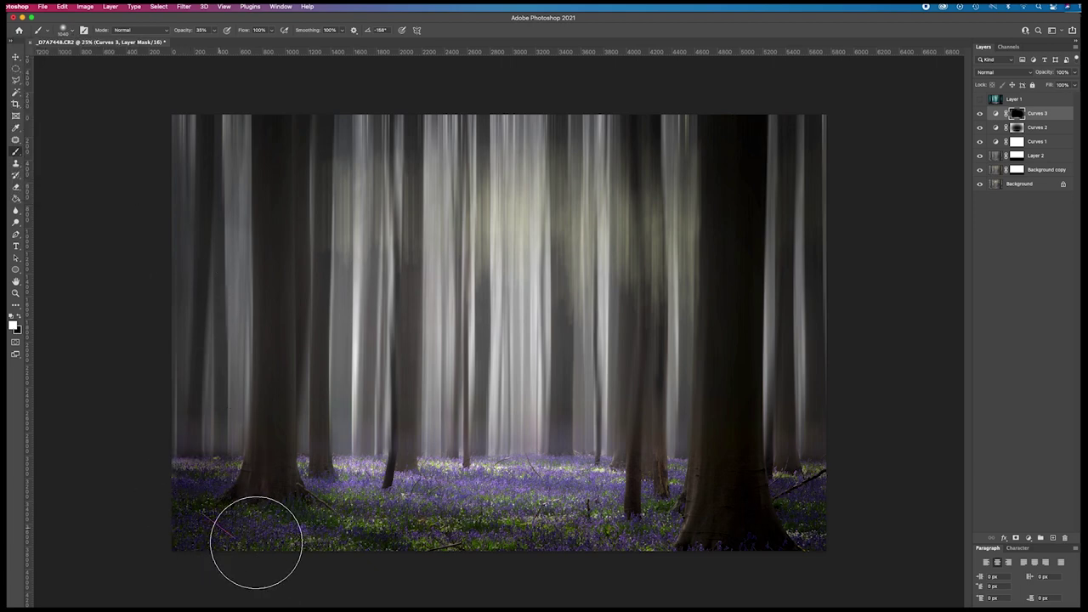
{"action": "mouse_move", "coordinate": [485, 554]}
{"action": "left_mouse_down"}
{"action": "mouse_move", "coordinate": [790, 543]}
{"action": "mouse_move", "coordinate": [811, 514]}
{"action": "mouse_move", "coordinate": [817, 471]}
{"action": "mouse_move", "coordinate": [836, 464]}
{"action": "mouse_move", "coordinate": [770, 110]}
{"action": "mouse_move", "coordinate": [542, 84]}
{"action": "mouse_move", "coordinate": [118, 99]}
{"action": "mouse_move", "coordinate": [167, 204]}
{"action": "mouse_move", "coordinate": [118, 491]}
{"action": "mouse_move", "coordinate": [160, 352]}
{"action": "mouse_move", "coordinate": [203, 497]}
{"action": "mouse_move", "coordinate": [257, 521]}
{"action": "mouse_move", "coordinate": [598, 570]}
{"action": "mouse_move", "coordinate": [765, 525]}
{"action": "mouse_move", "coordinate": [733, 513]}
{"action": "mouse_move", "coordinate": [670, 536]}
{"action": "mouse_move", "coordinate": [550, 534]}
{"action": "left_mouse_up"}
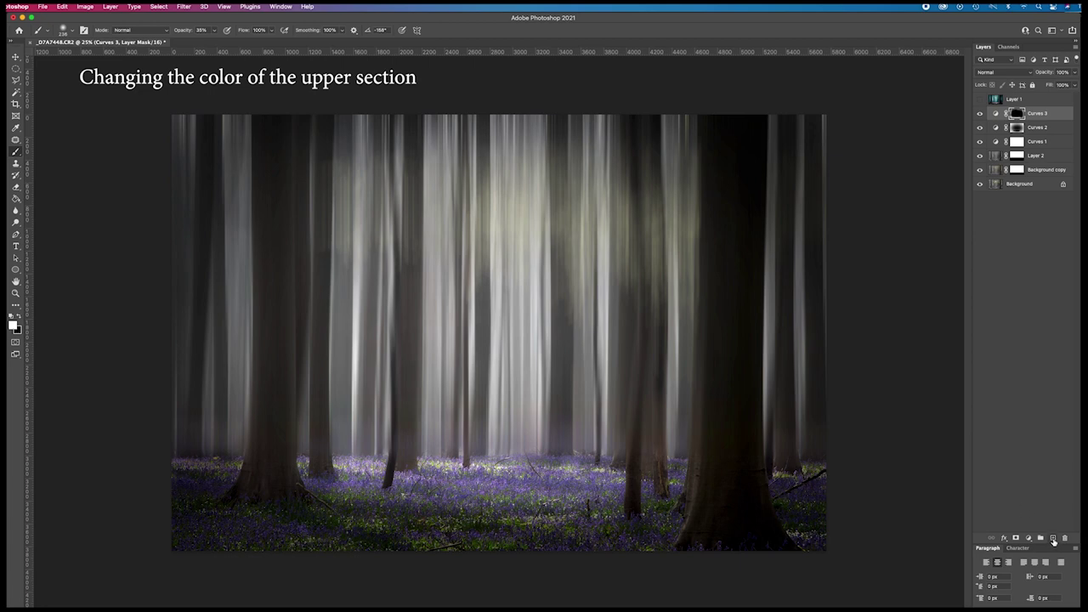
Step: Add Layer 3 above Curves 3 and fill it with teal sampled from Layer 1's colour grade
{"action": "left_click", "coordinate": [1053, 539]}
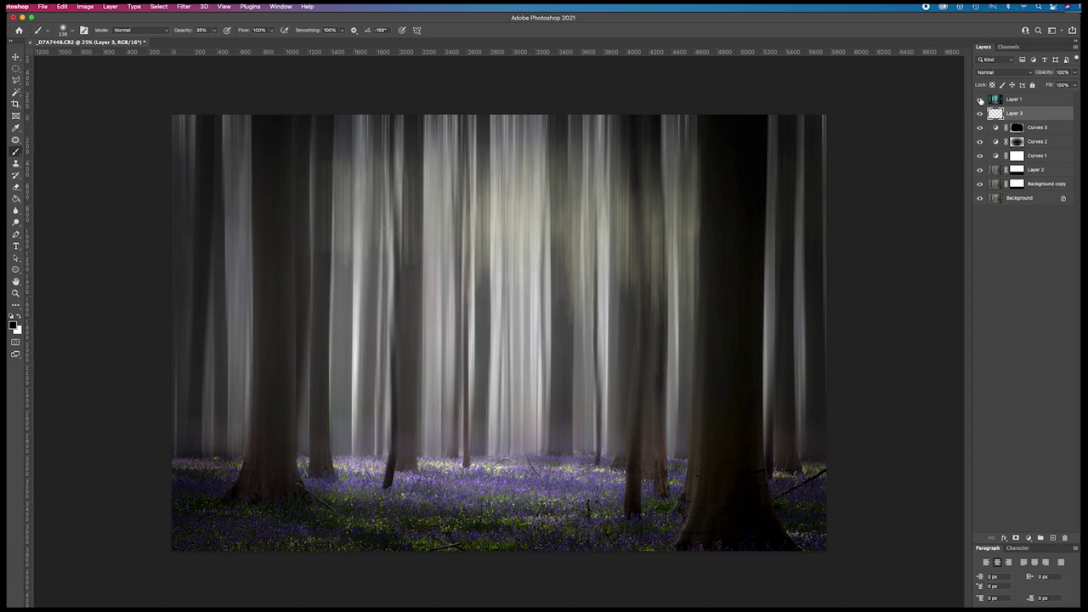
{"action": "left_click", "coordinate": [980, 100]}
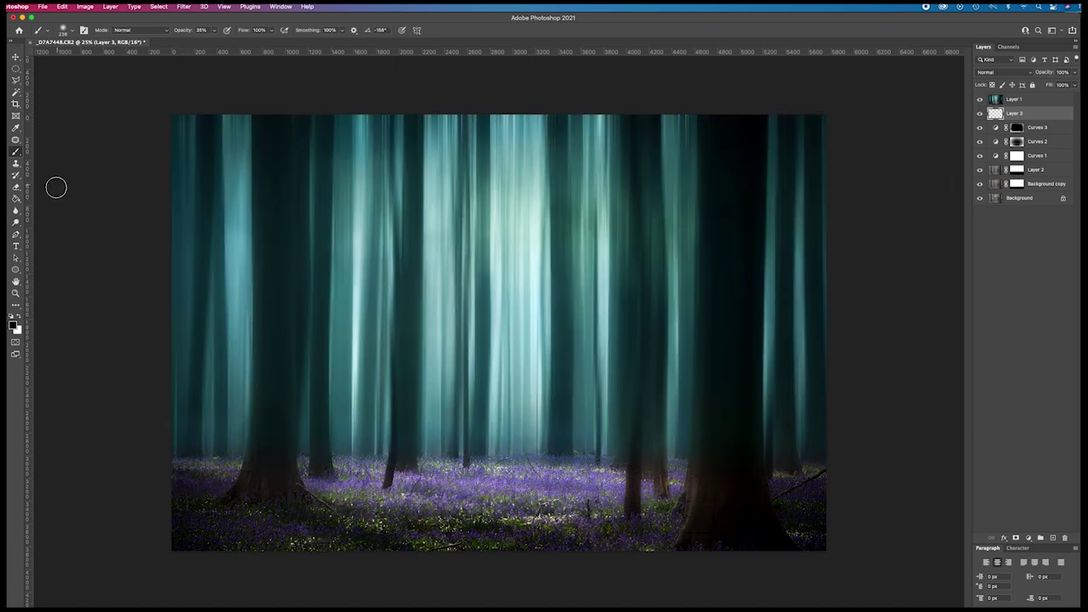
{"action": "left_click", "coordinate": [14, 128]}
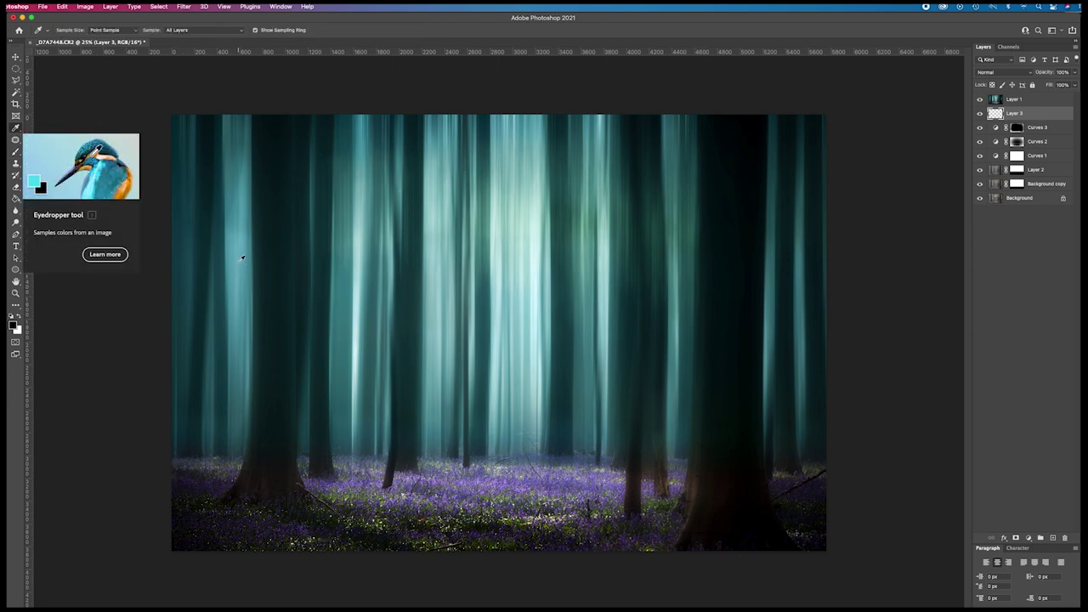
{"action": "left_click", "coordinate": [242, 258]}
{"action": "left_click", "coordinate": [15, 200]}
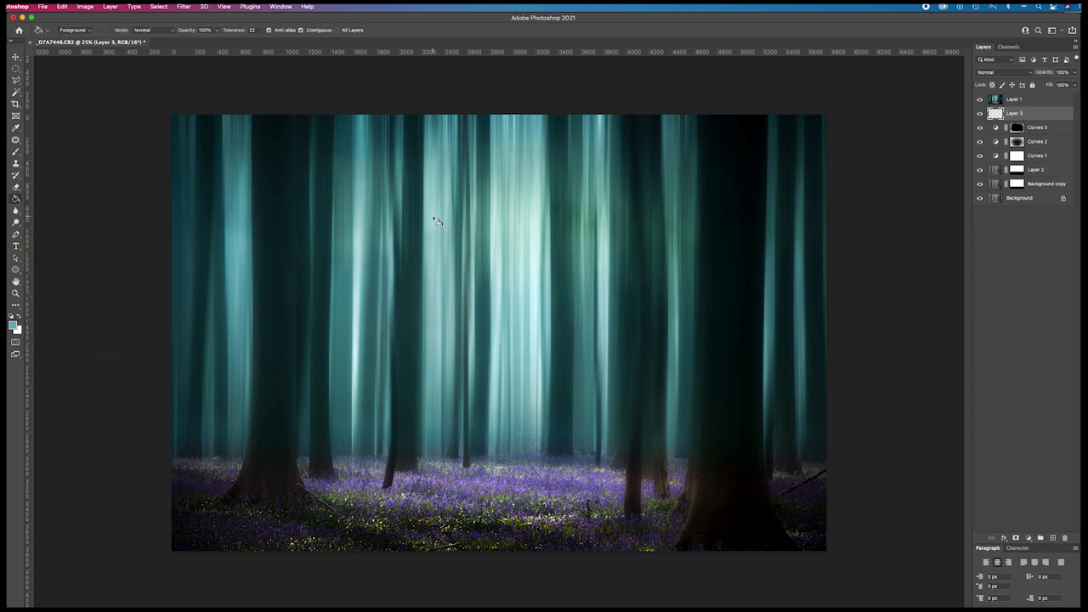
{"action": "left_click", "coordinate": [435, 220]}
{"action": "left_click", "coordinate": [981, 100]}
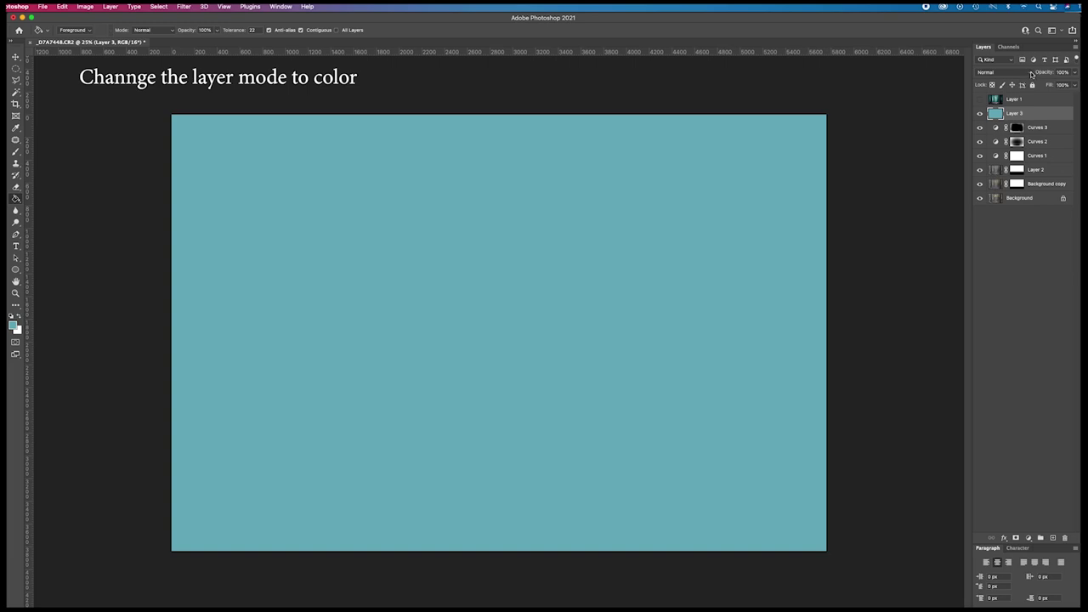
Step: Set Layer 3 to the Color blend mode at 77% opacity
{"action": "left_click", "coordinate": [1031, 74]}
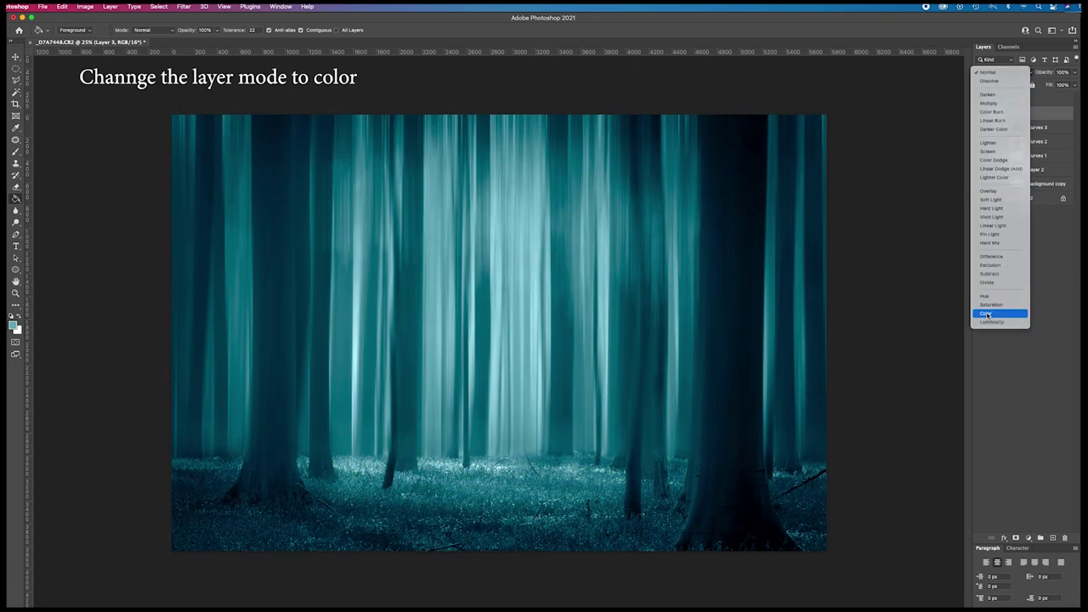
{"action": "left_click", "coordinate": [986, 315]}
{"action": "left_click", "coordinate": [1076, 74]}
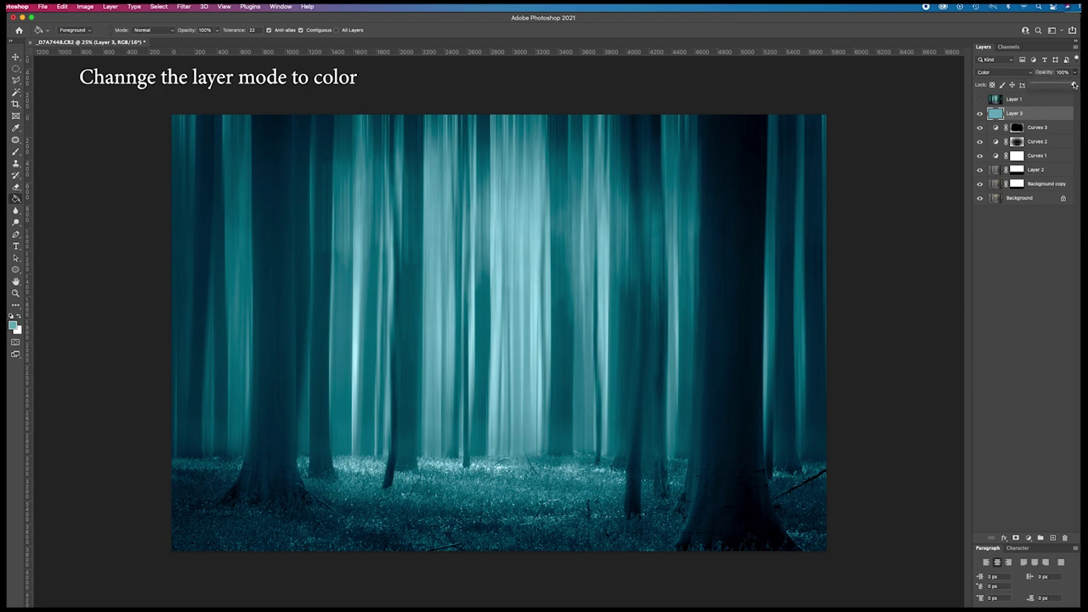
{"action": "mouse_move", "coordinate": [1073, 85]}
{"action": "left_mouse_down"}
{"action": "mouse_move", "coordinate": [1048, 85]}
{"action": "mouse_move", "coordinate": [1061, 86]}
{"action": "left_mouse_up"}
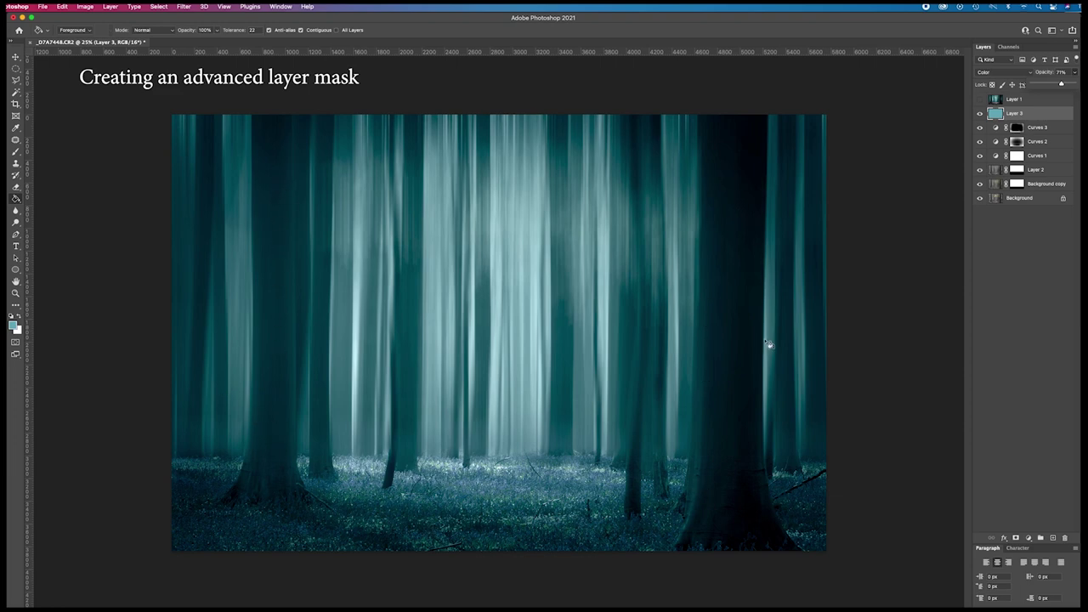
Step: Toggle the teal layer to compare, then duplicate the image as a new document
{"action": "left_click", "coordinate": [981, 114]}
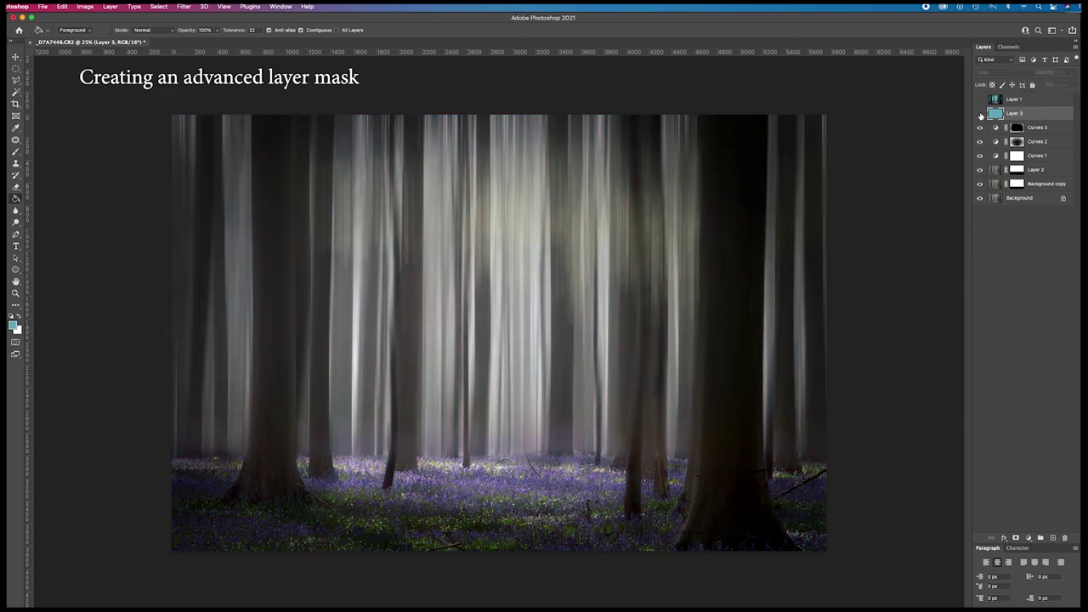
{"action": "left_click", "coordinate": [980, 114]}
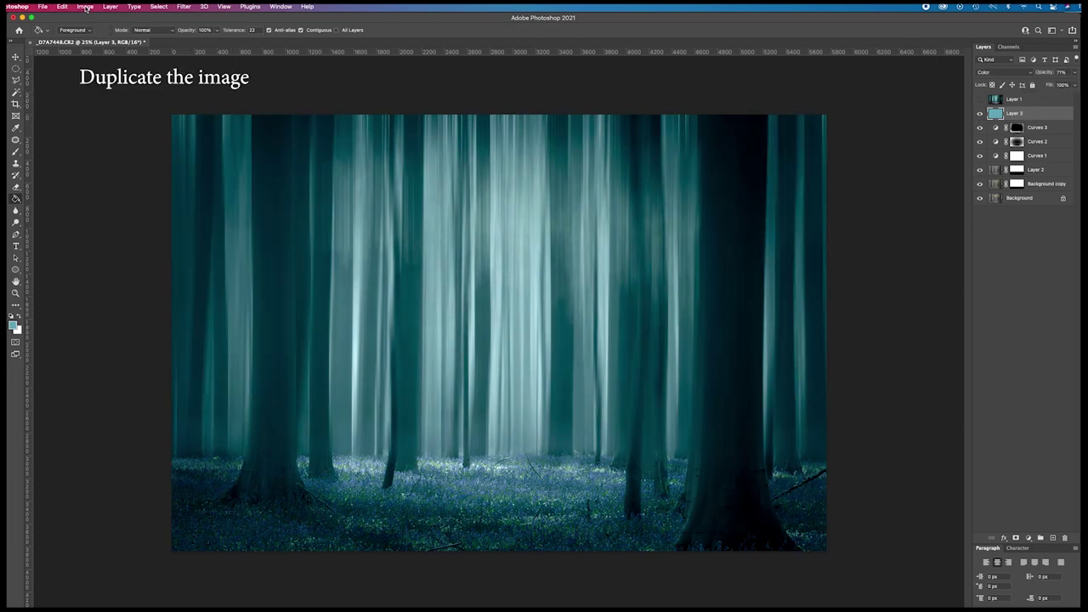
{"action": "left_click", "coordinate": [86, 7]}
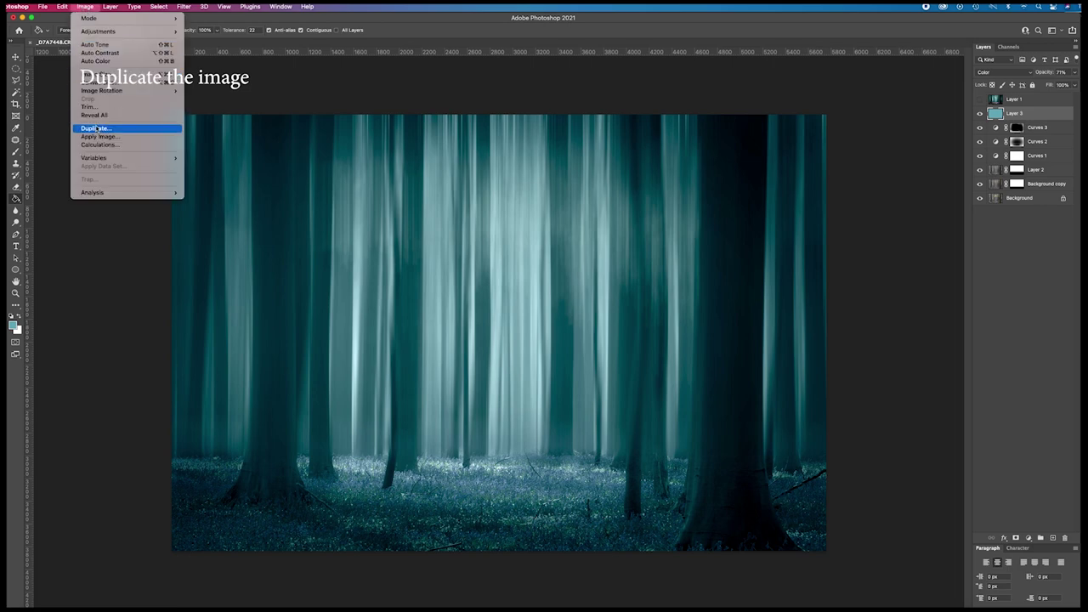
{"action": "left_click", "coordinate": [95, 128]}
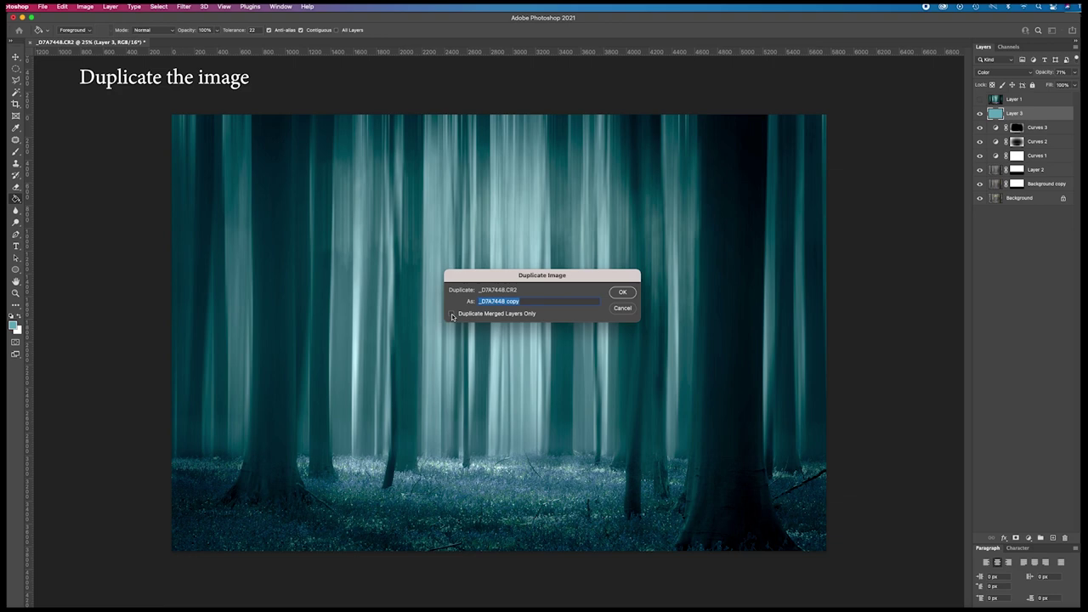
{"action": "left_click", "coordinate": [623, 295]}
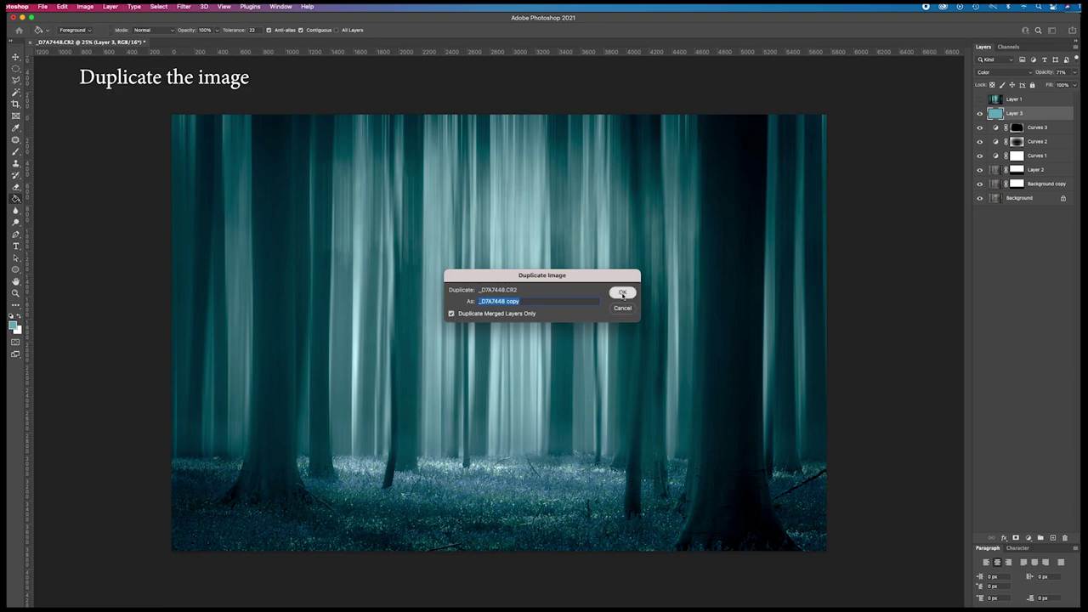
Step: Convert the _D7A7448 copy document to Lab Color mode
{"action": "left_click", "coordinate": [85, 7]}
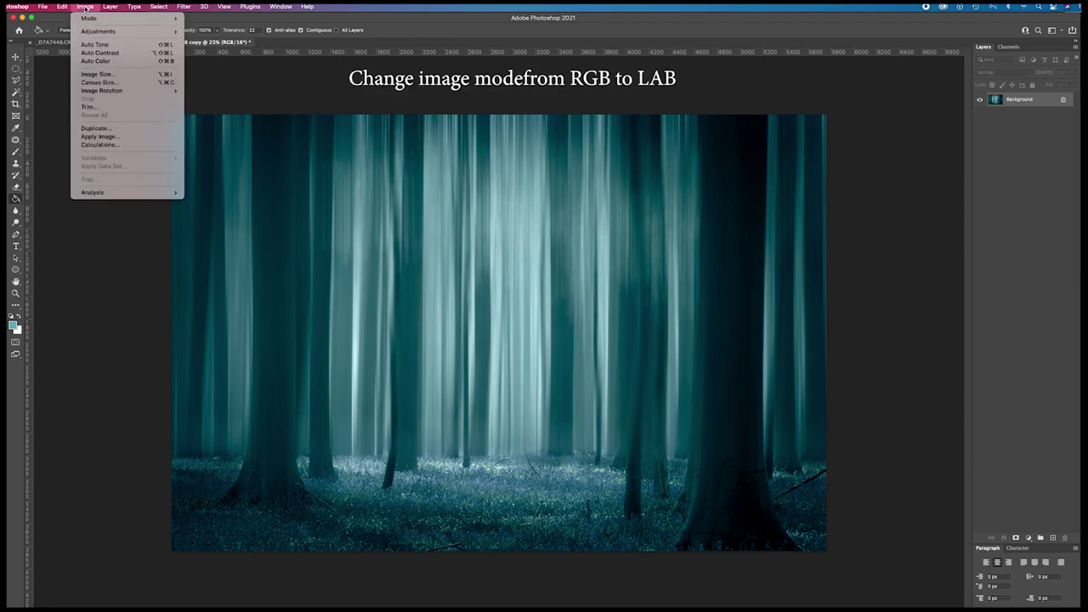
{"action": "mouse_move", "coordinate": [89, 18]}
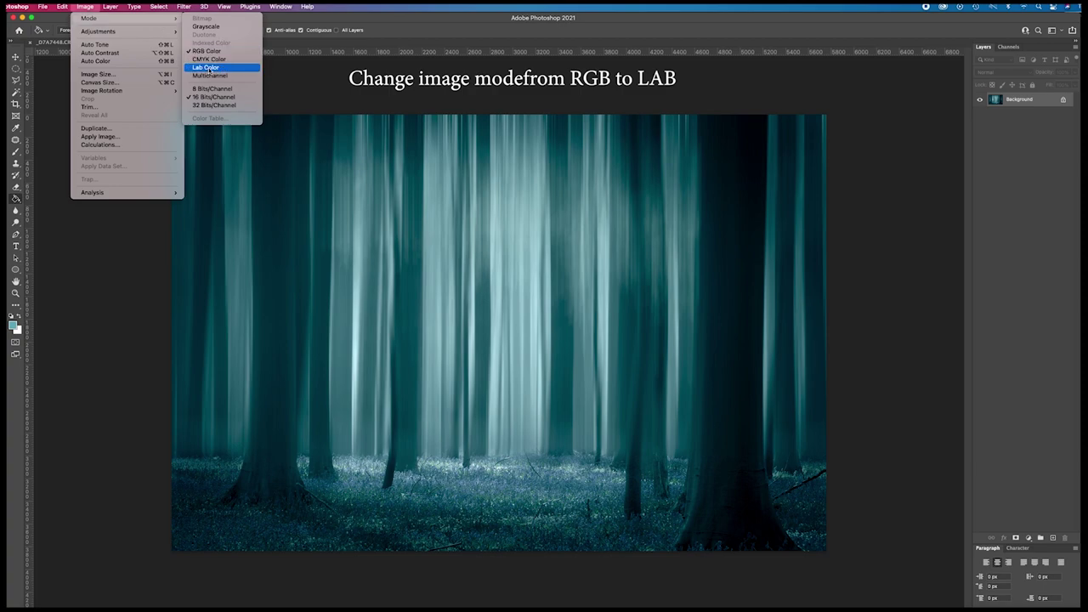
{"action": "left_click", "coordinate": [210, 68]}
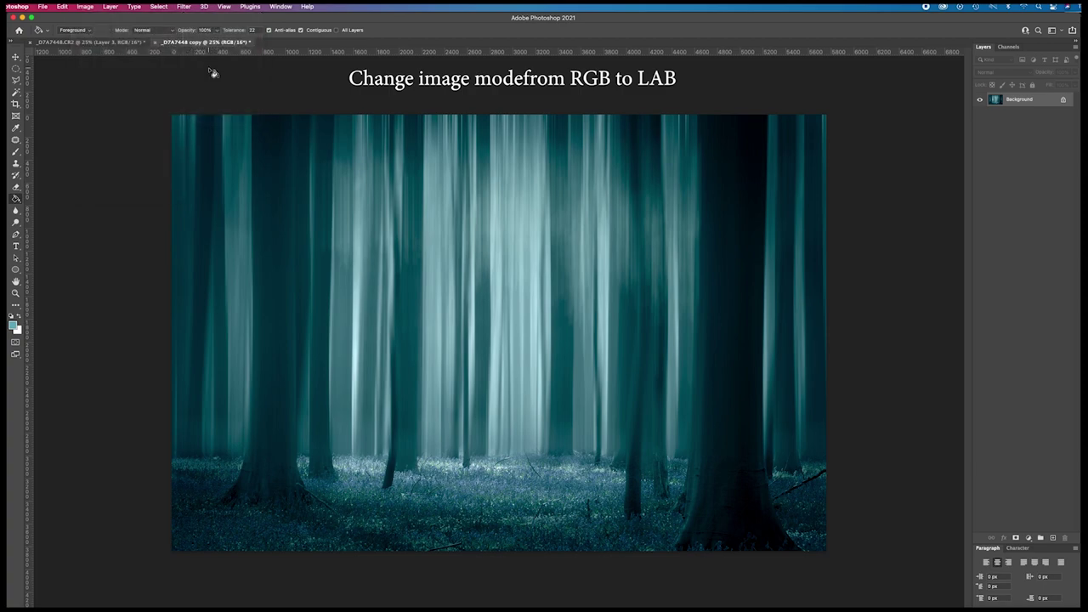
Step: Show only the Lightness channel of _D7A7448 copy in the Channels panel
{"action": "left_click", "coordinate": [1010, 49]}
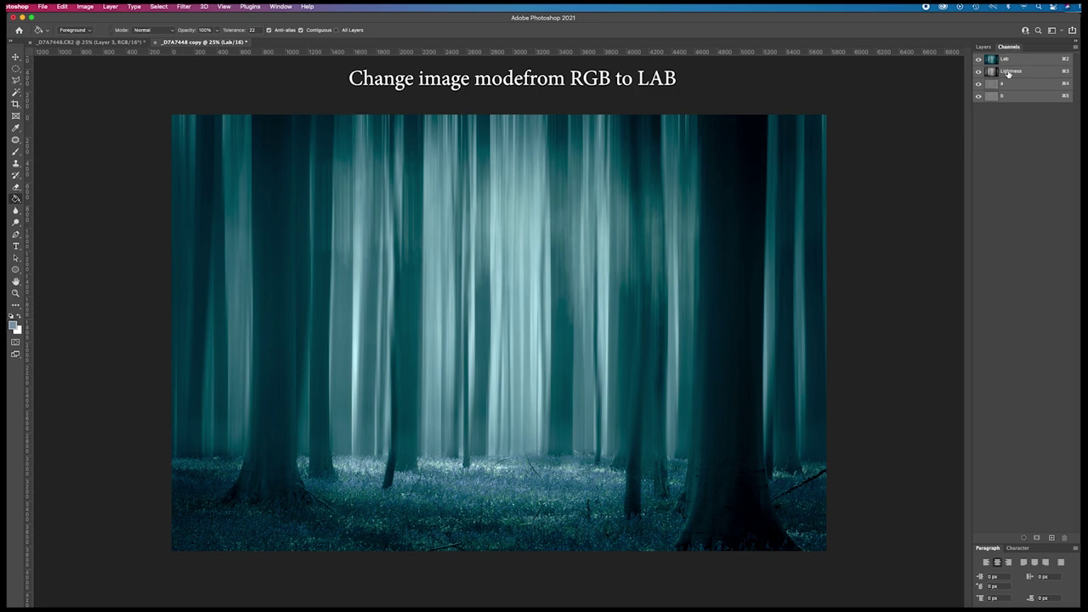
{"action": "left_click", "coordinate": [1012, 72]}
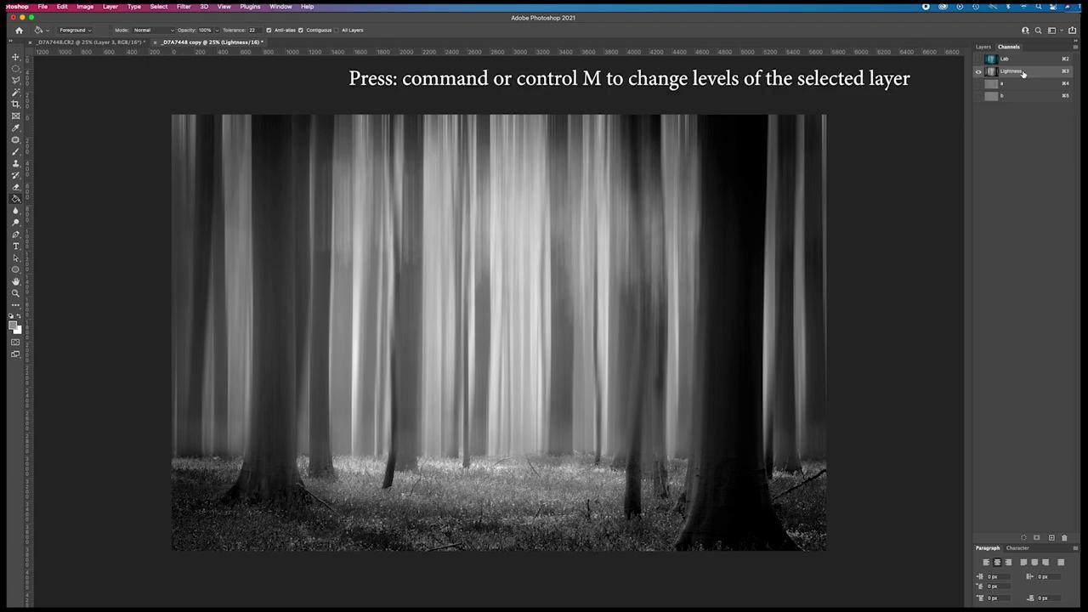
Step: Apply Curves to the Lightness channel, moving the black point right and the white point left
{"action": "key", "text": "super+m"}
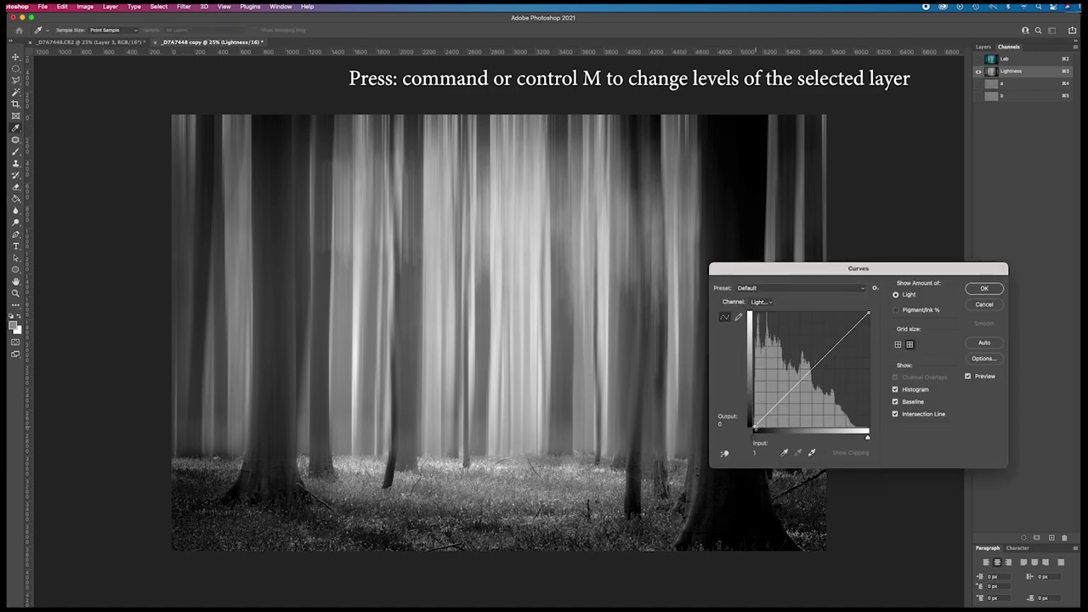
{"action": "left_click_drag", "start_coordinate": [756, 426], "coordinate": [782, 427]}
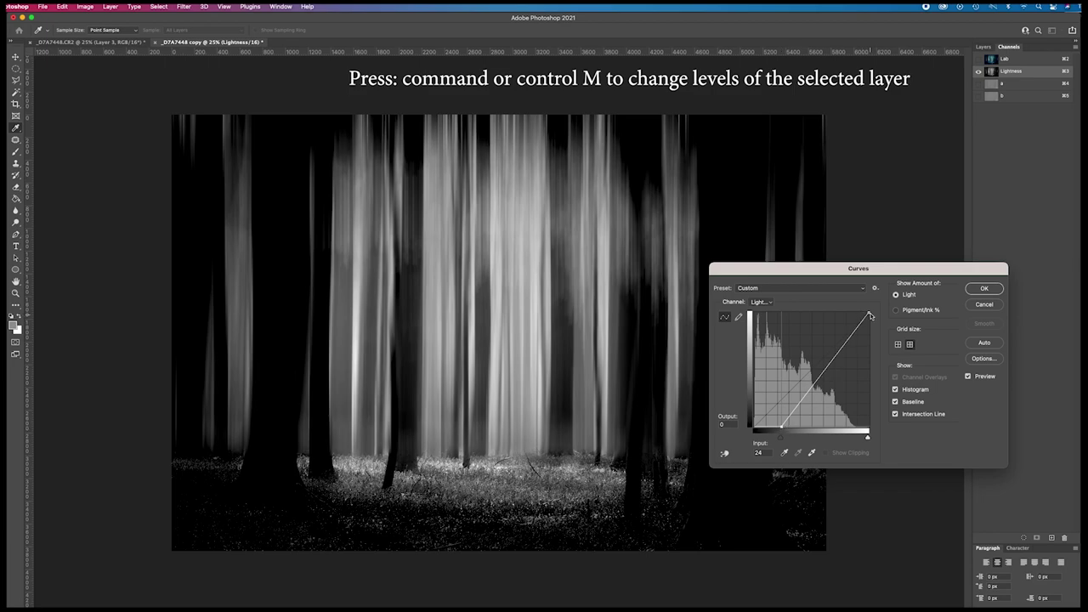
{"action": "left_click_drag", "start_coordinate": [869, 313], "coordinate": [818, 303]}
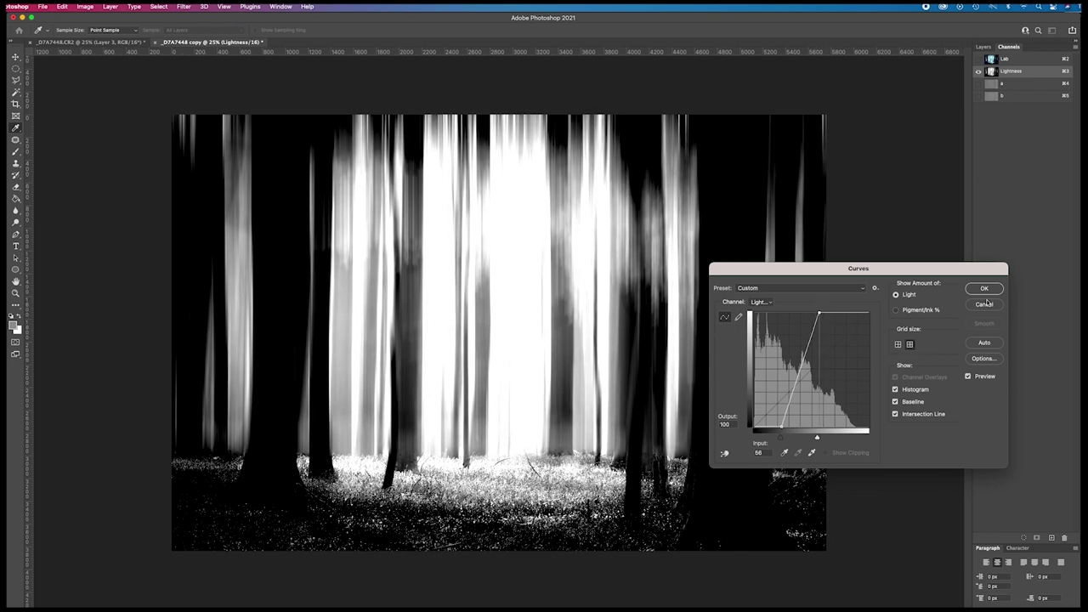
{"action": "left_click", "coordinate": [983, 290]}
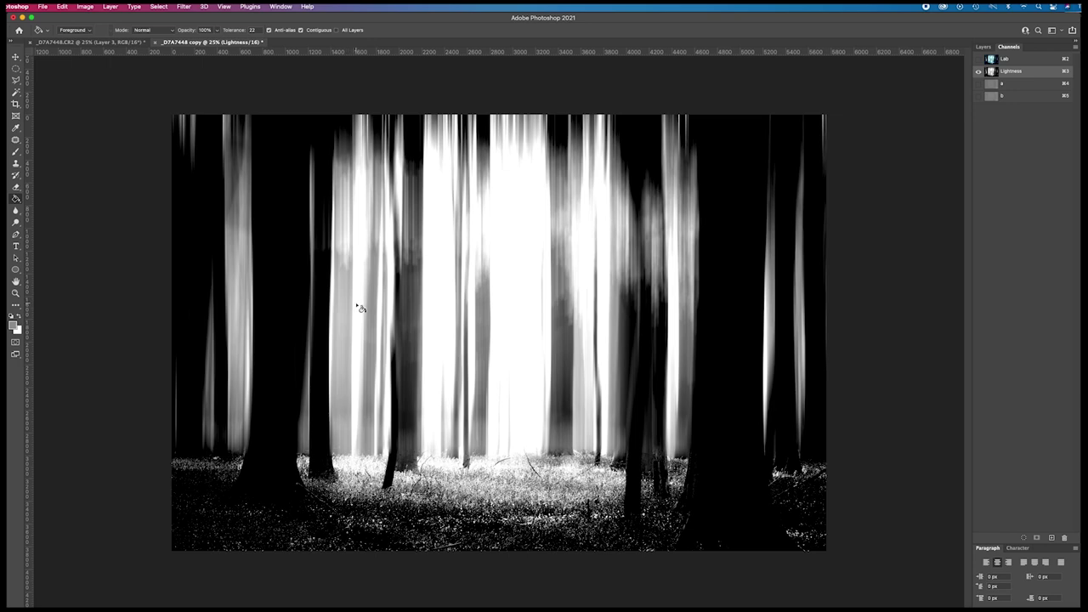
Step: Return to the original forest document and add a layer mask to Layer 3
{"action": "left_click", "coordinate": [87, 43]}
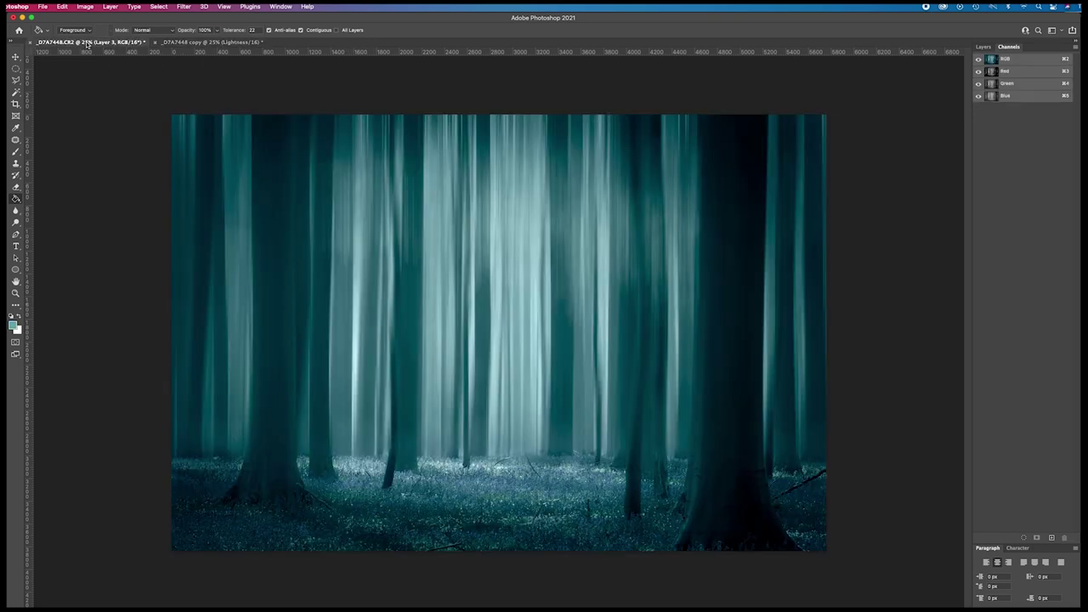
{"action": "left_click", "coordinate": [984, 47]}
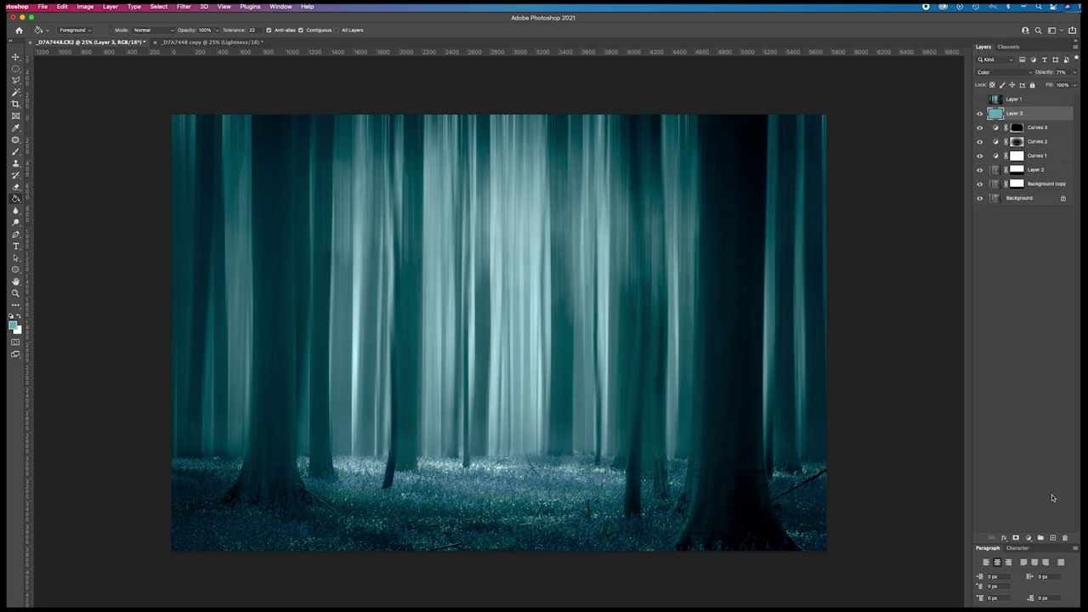
{"action": "left_click", "coordinate": [1016, 539]}
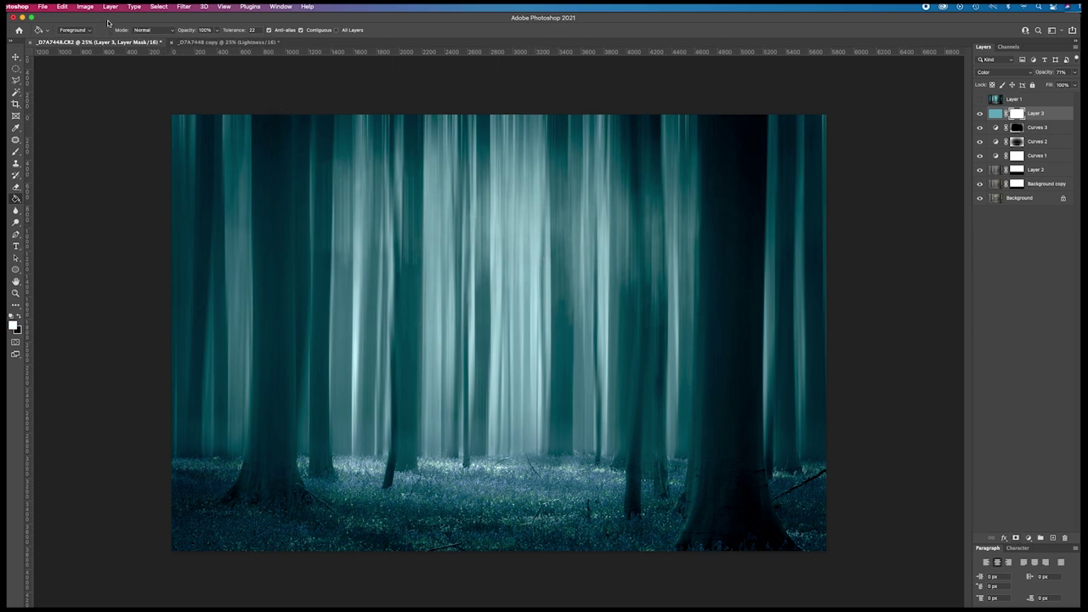
Step: Apply Image from _D7A7448 copy's Lightness channel to the mask, Normal blending, 80% opacity
{"action": "left_click", "coordinate": [85, 6]}
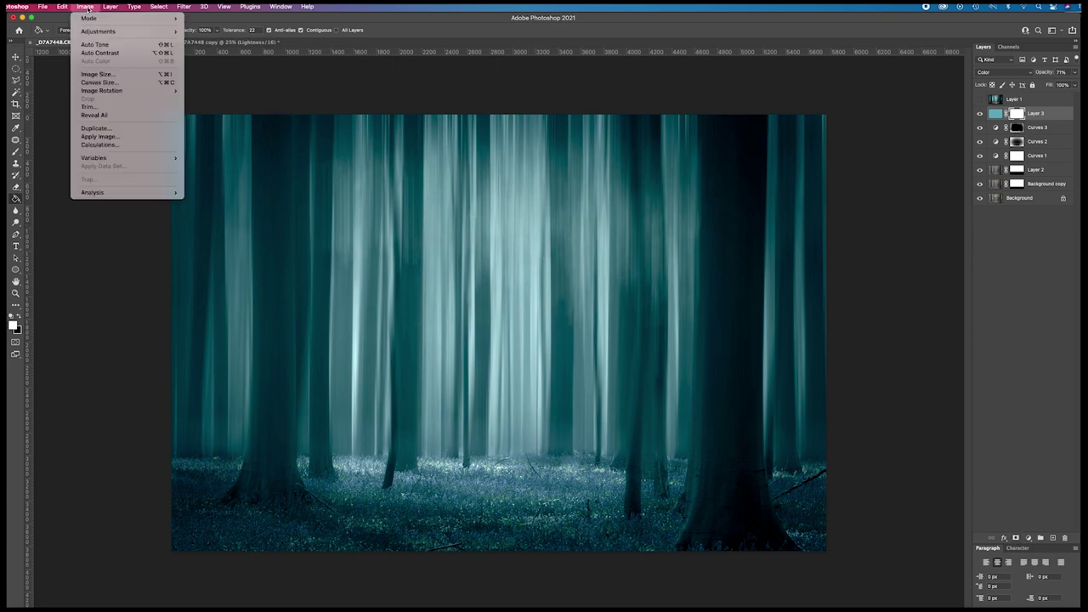
{"action": "left_click", "coordinate": [106, 136]}
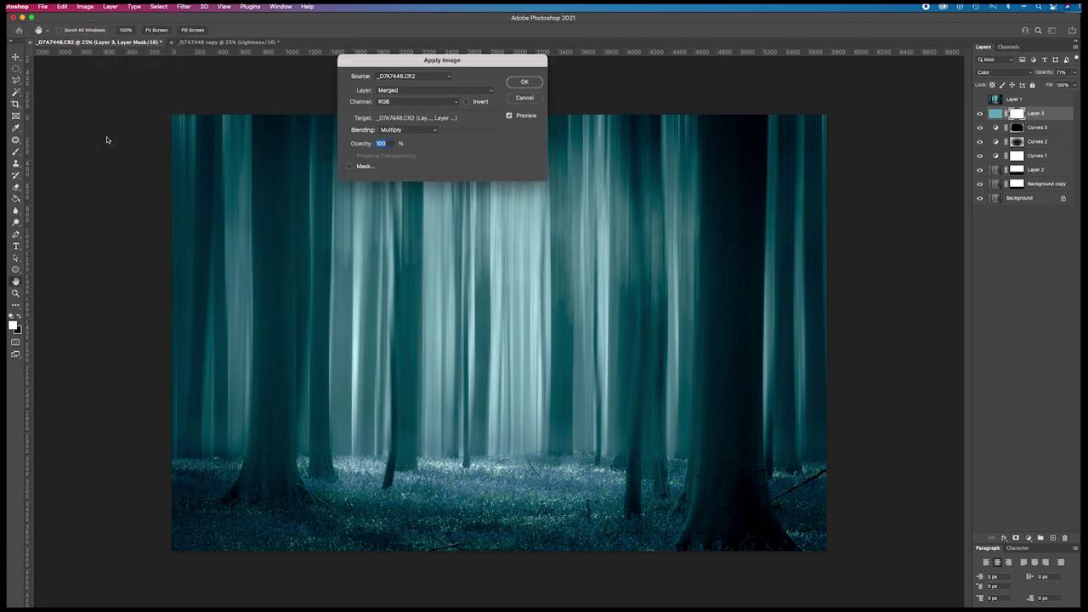
{"action": "left_click", "coordinate": [448, 78]}
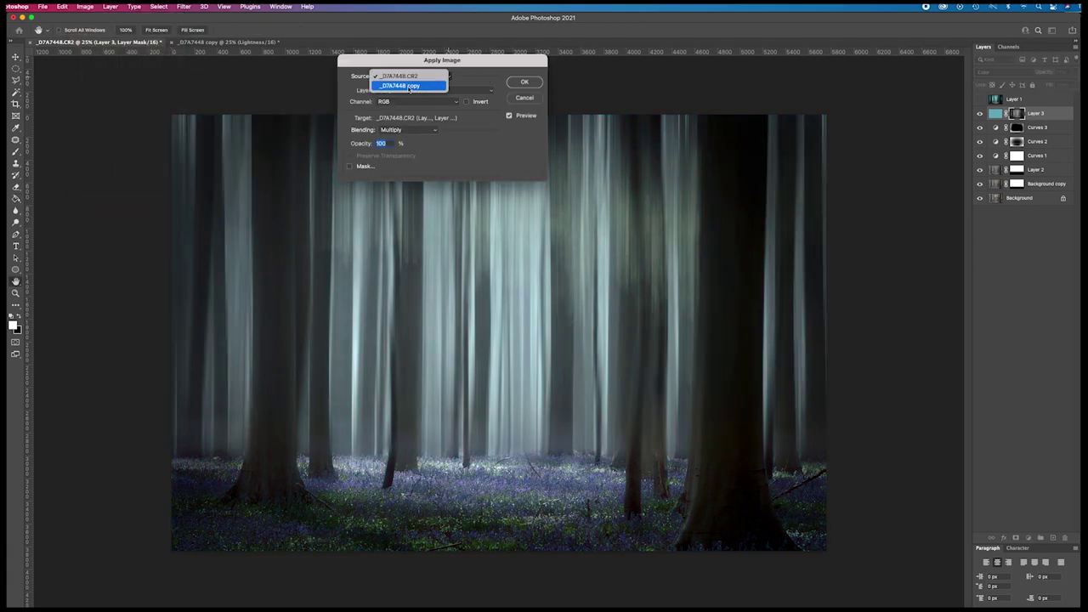
{"action": "left_click", "coordinate": [412, 86]}
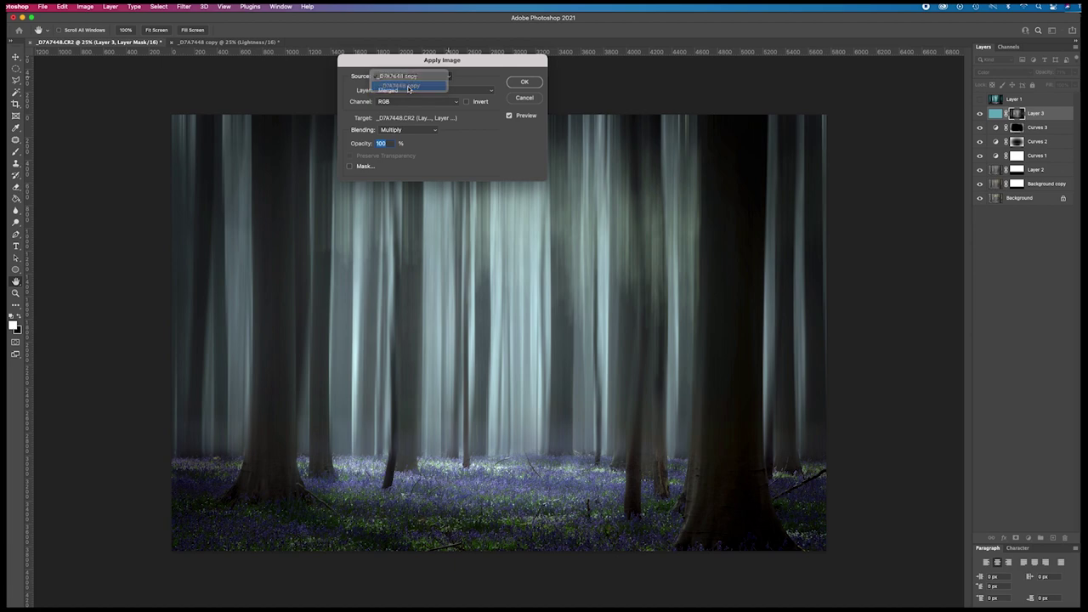
{"action": "left_click", "coordinate": [456, 102]}
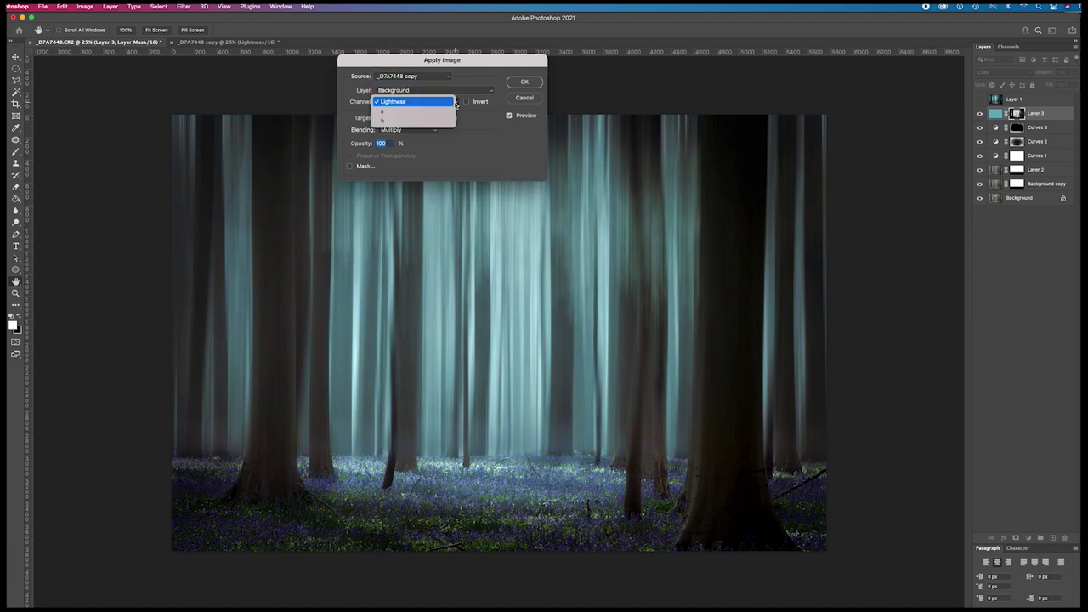
{"action": "left_click", "coordinate": [395, 102]}
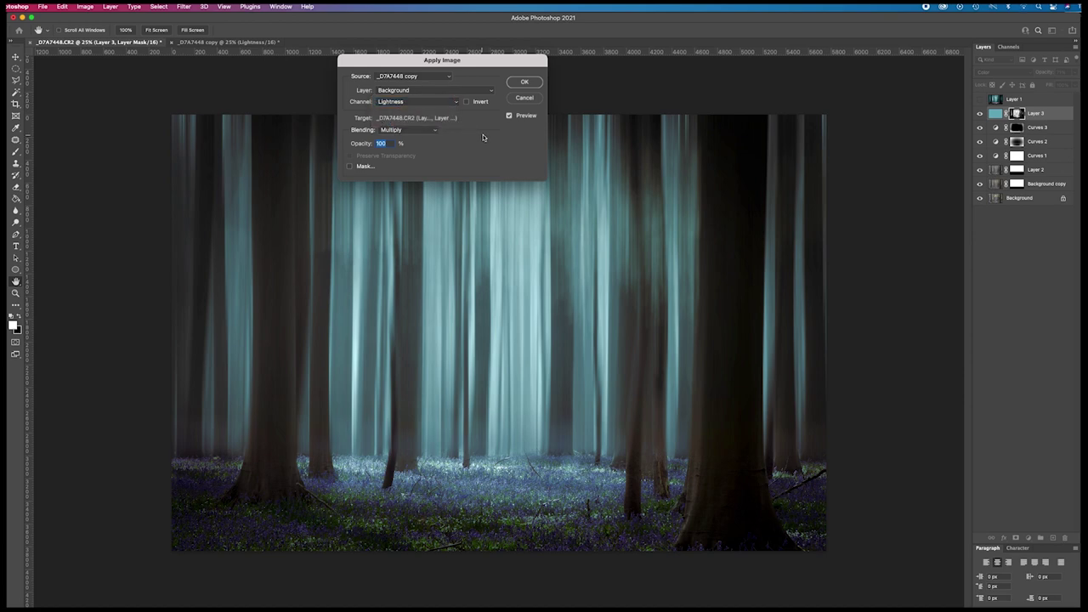
{"action": "left_click", "coordinate": [434, 131]}
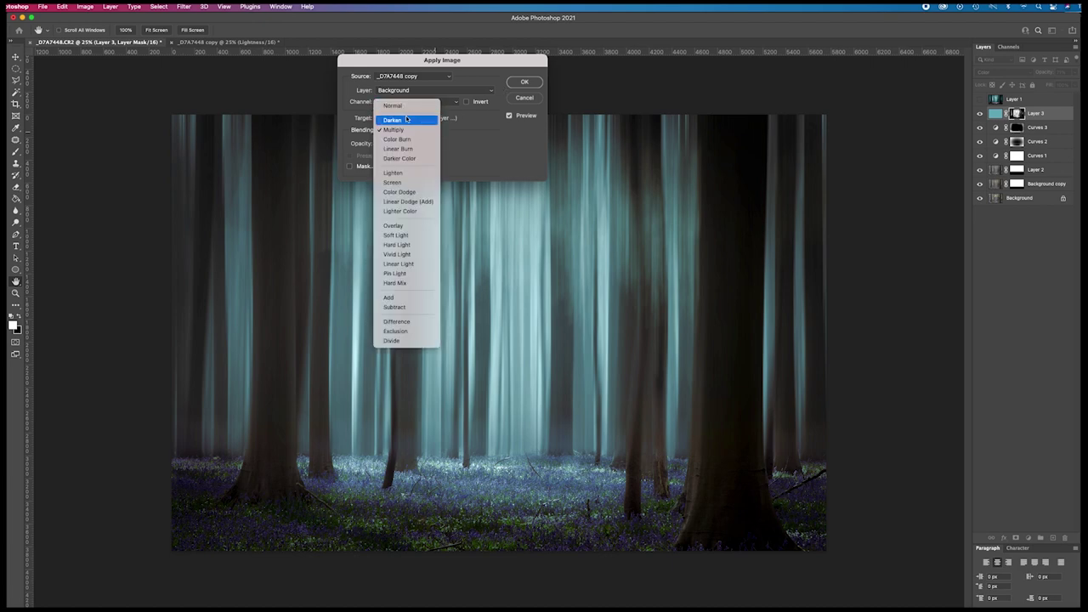
{"action": "left_click", "coordinate": [403, 107]}
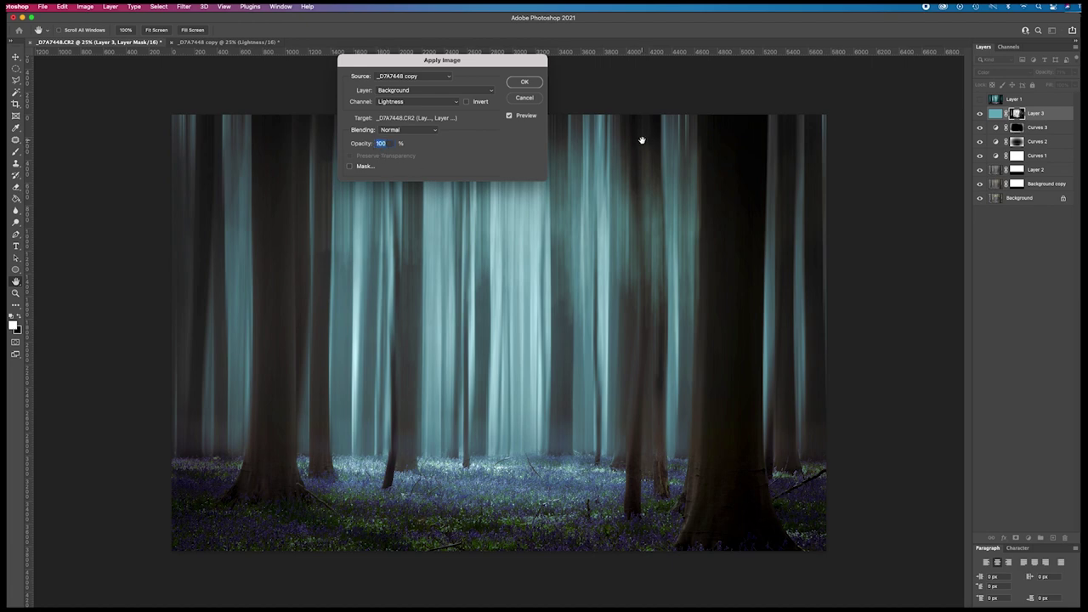
{"action": "type", "text": "75"}
{"action": "key", "text": "BackSpace"}
{"action": "key", "text": "BackSpace"}
{"action": "type", "text": "80"}
{"action": "left_click", "coordinate": [524, 82]}
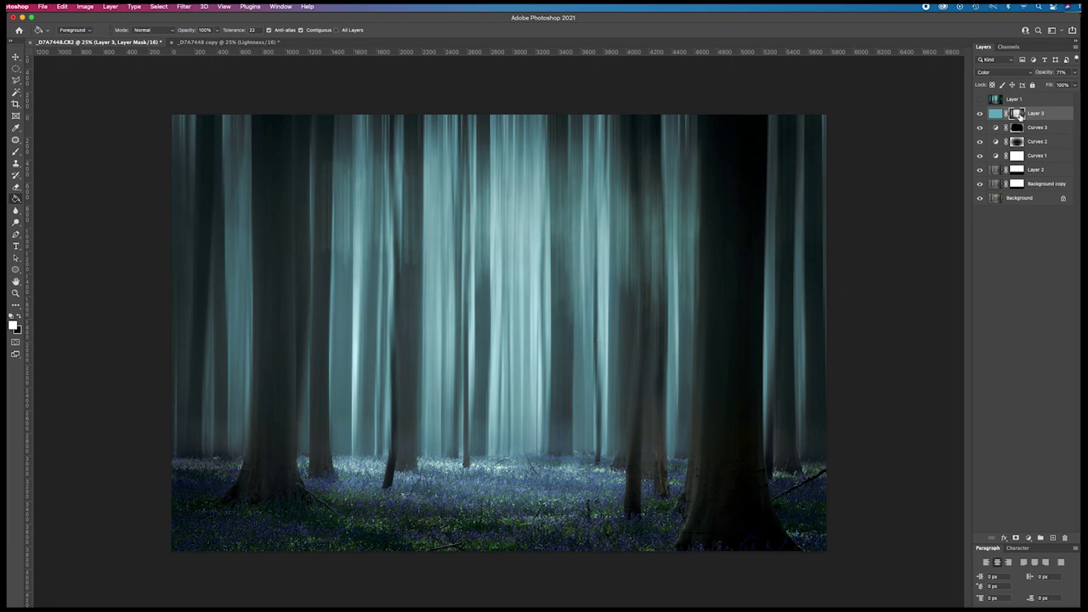
{"action": "left_click", "coordinate": [224, 43]}
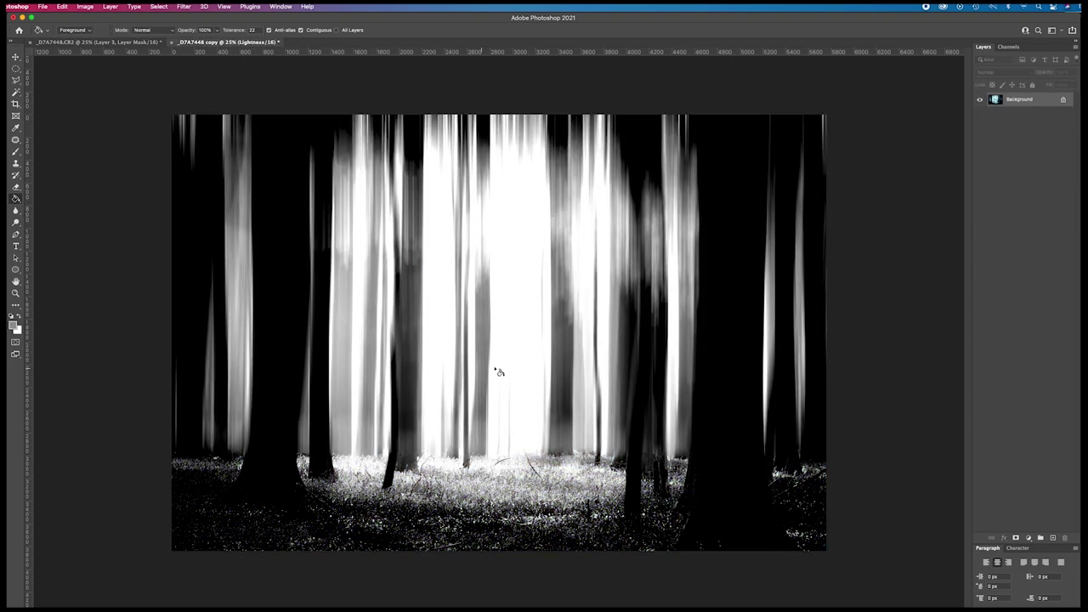
{"action": "left_click", "coordinate": [86, 43]}
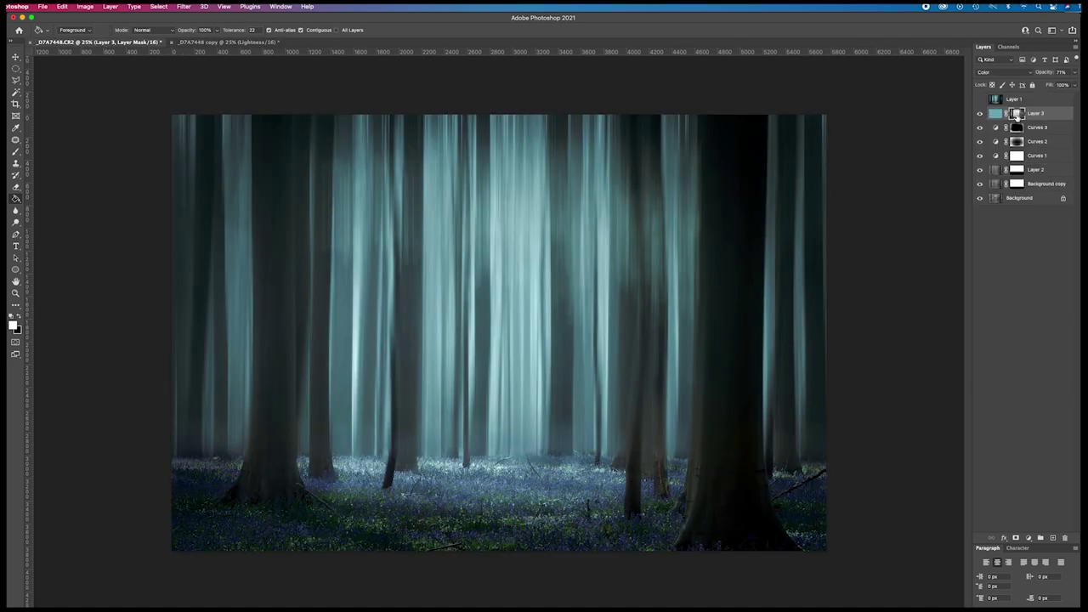
{"action": "left_click", "coordinate": [1017, 116], "text": "alt"}
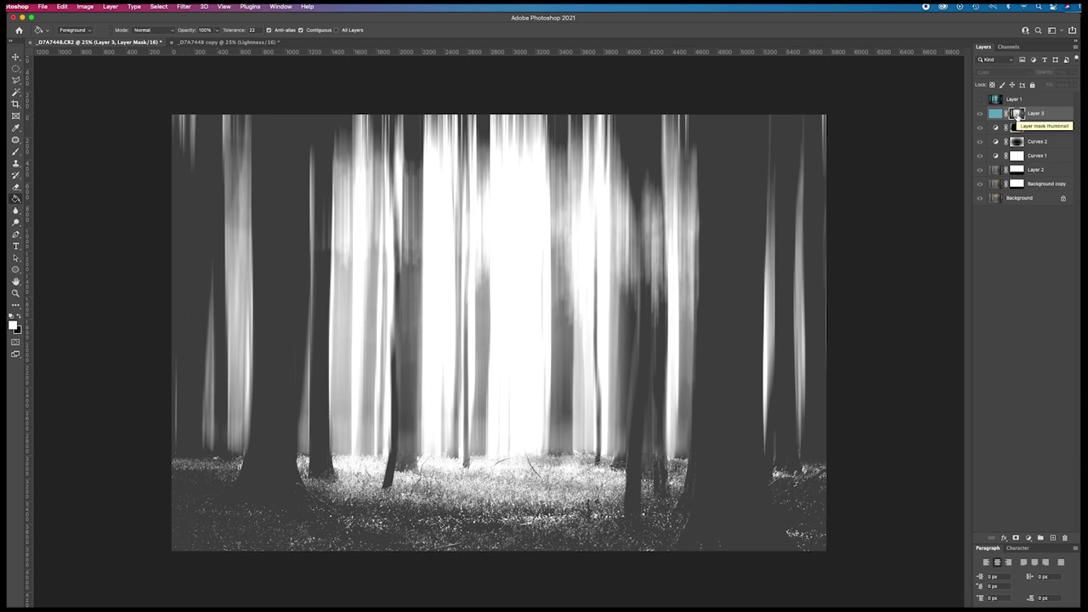
{"action": "left_click", "coordinate": [1018, 115], "text": "alt"}
{"action": "left_click", "coordinate": [1018, 115], "text": "alt"}
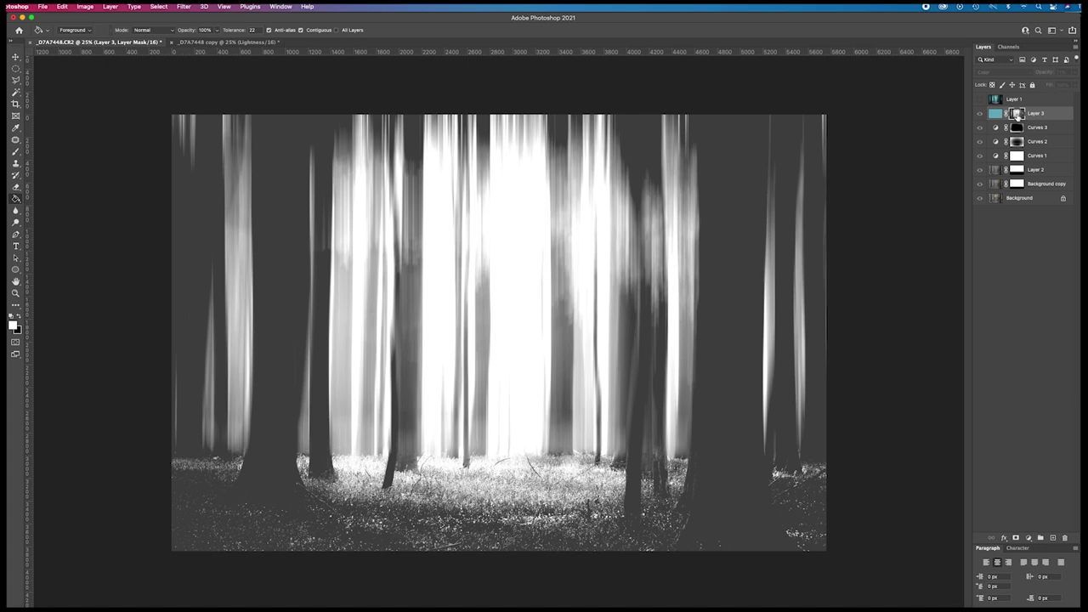
{"action": "left_click", "coordinate": [1018, 116], "text": "alt"}
{"action": "left_click", "coordinate": [1017, 116], "text": "alt"}
{"action": "left_click", "coordinate": [1018, 115], "text": "alt"}
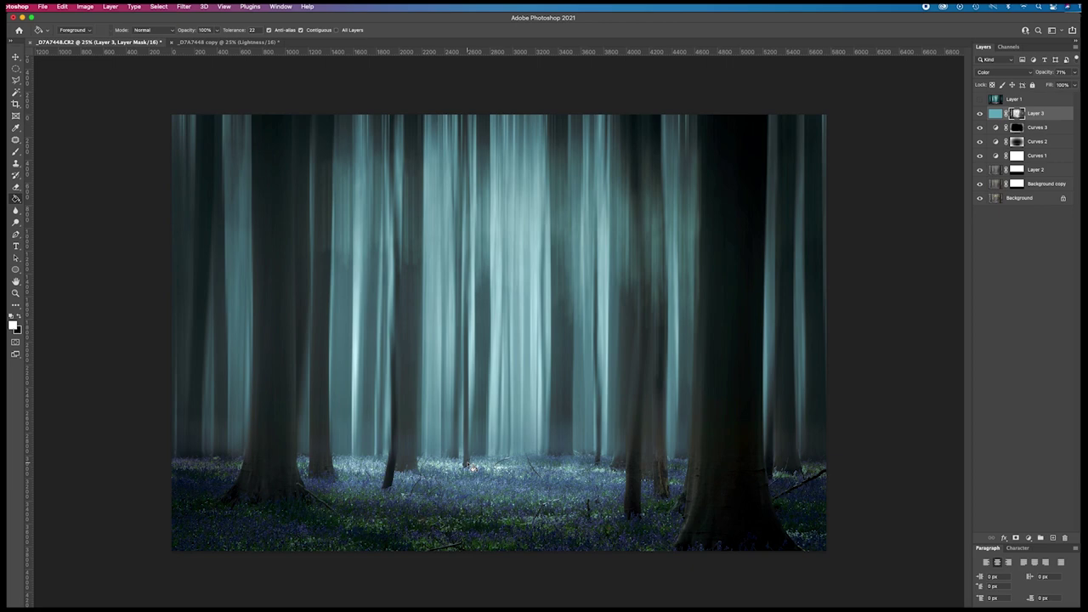
Step: Select the Gradient Tool with its mode set to Darken
{"action": "right_click", "coordinate": [16, 199]}
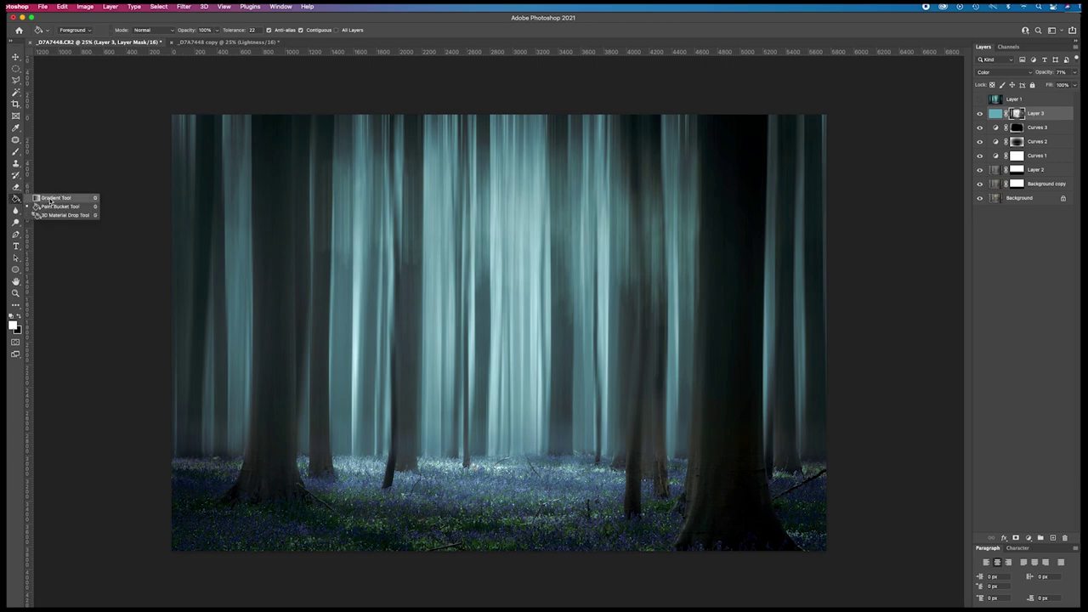
{"action": "left_click", "coordinate": [53, 198]}
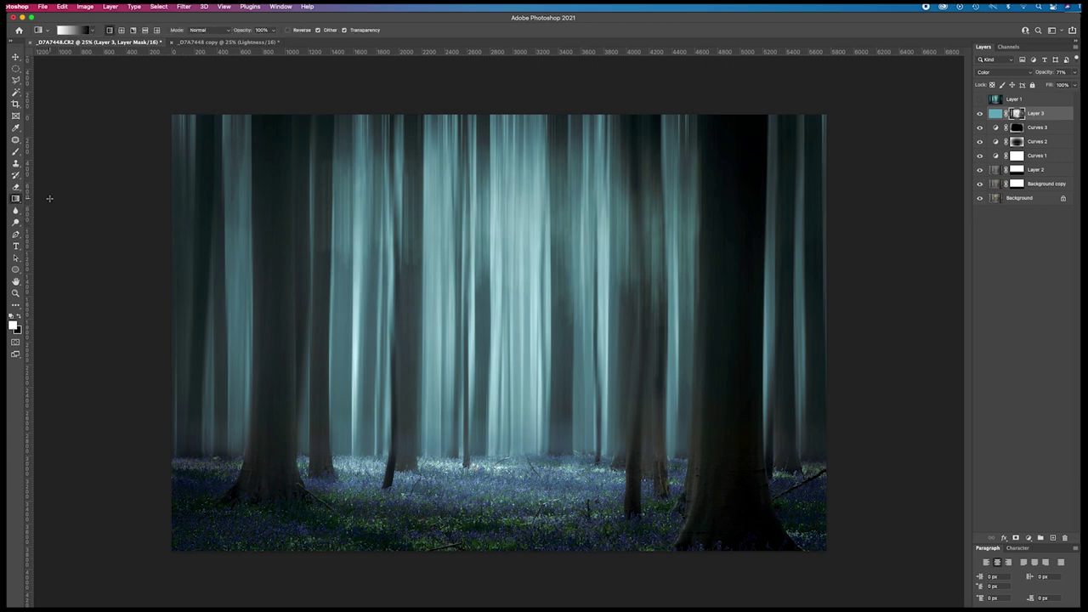
{"action": "left_click", "coordinate": [229, 31]}
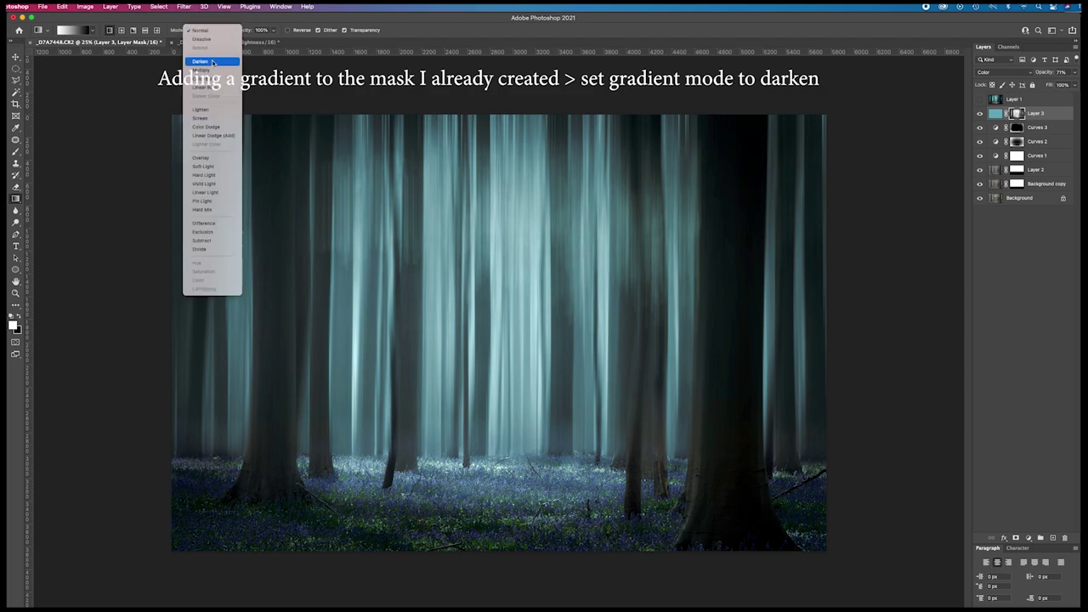
{"action": "left_click", "coordinate": [201, 61]}
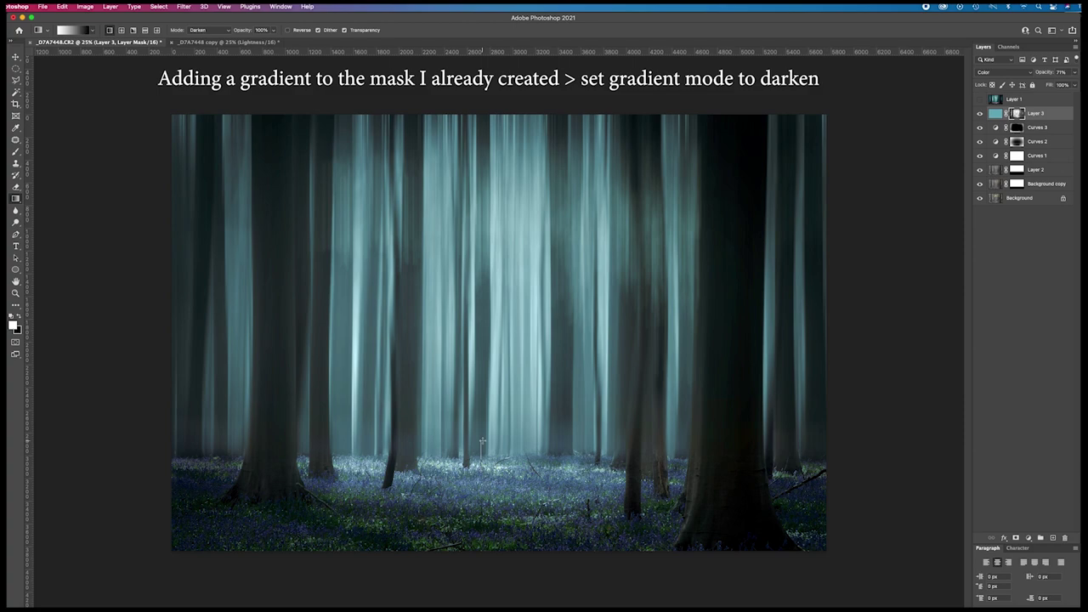
Step: Drag a downward gradient on Layer 3's mask, redoing it so the bluebells show purple
{"action": "left_click_drag", "start_coordinate": [482, 442], "coordinate": [482, 440]}
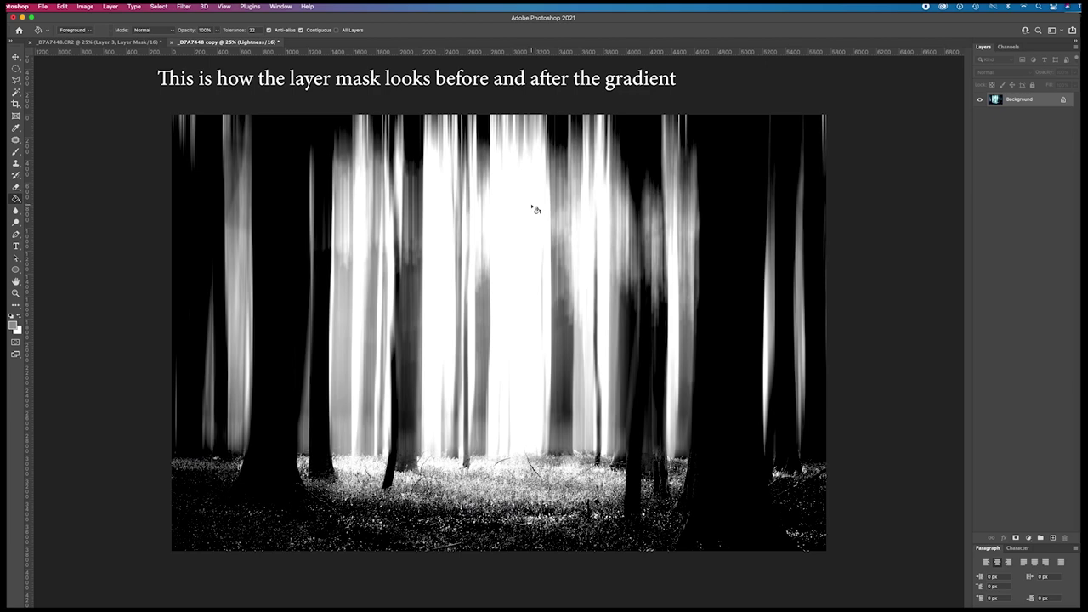
{"action": "key", "text": "ctrl+z"}
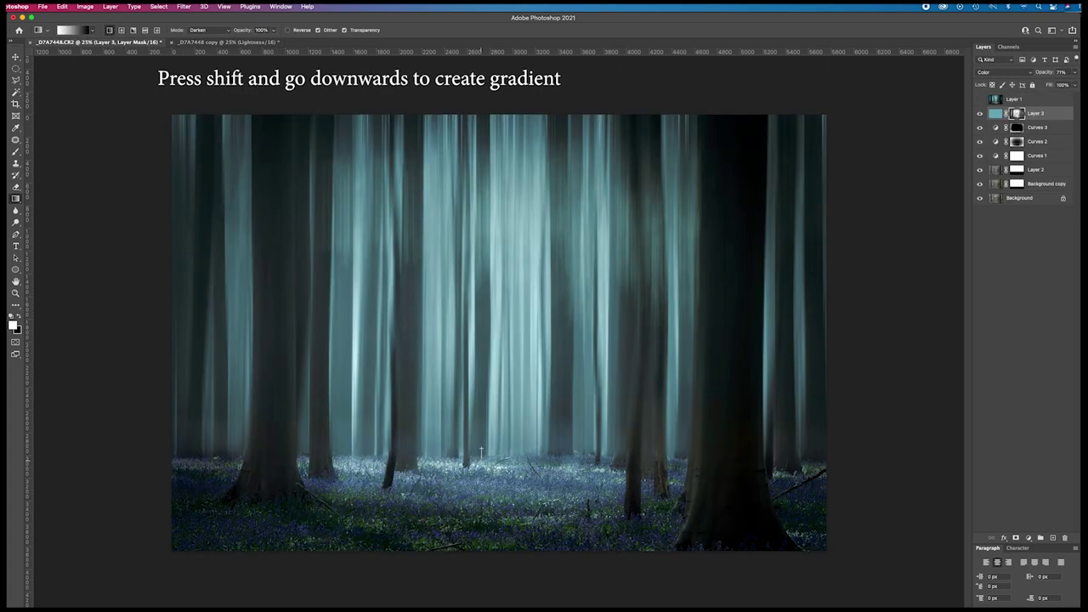
{"action": "left_click_drag", "start_coordinate": [481, 452], "coordinate": [481, 463]}
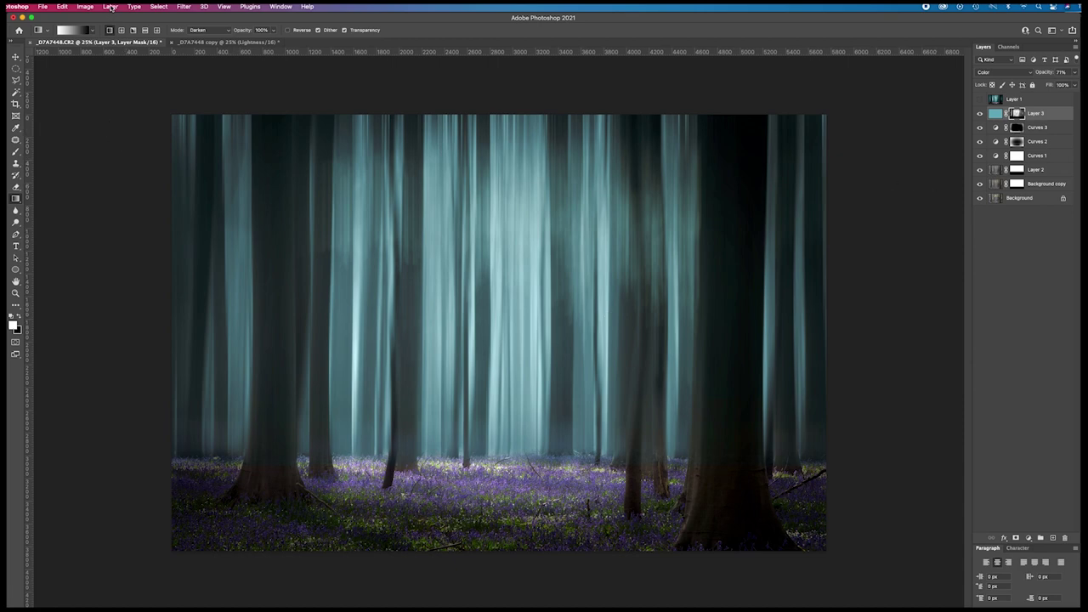
Step: Add a Curves 4 layer lifting input 200 to 255 and invert its mask to black
{"action": "left_click", "coordinate": [112, 7]}
{"action": "mouse_move", "coordinate": [146, 125]}
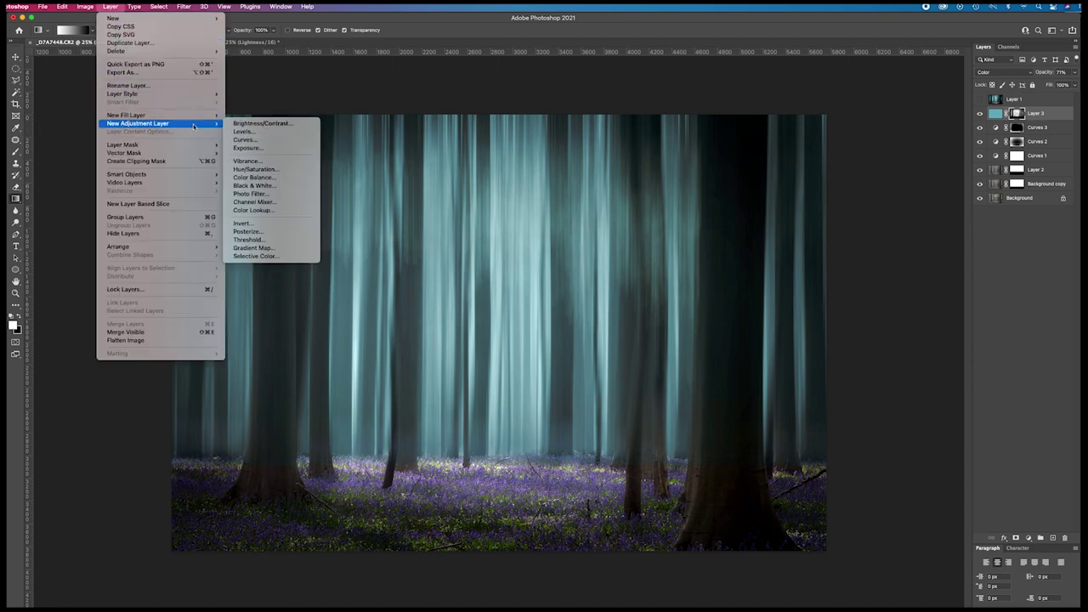
{"action": "left_click", "coordinate": [246, 140]}
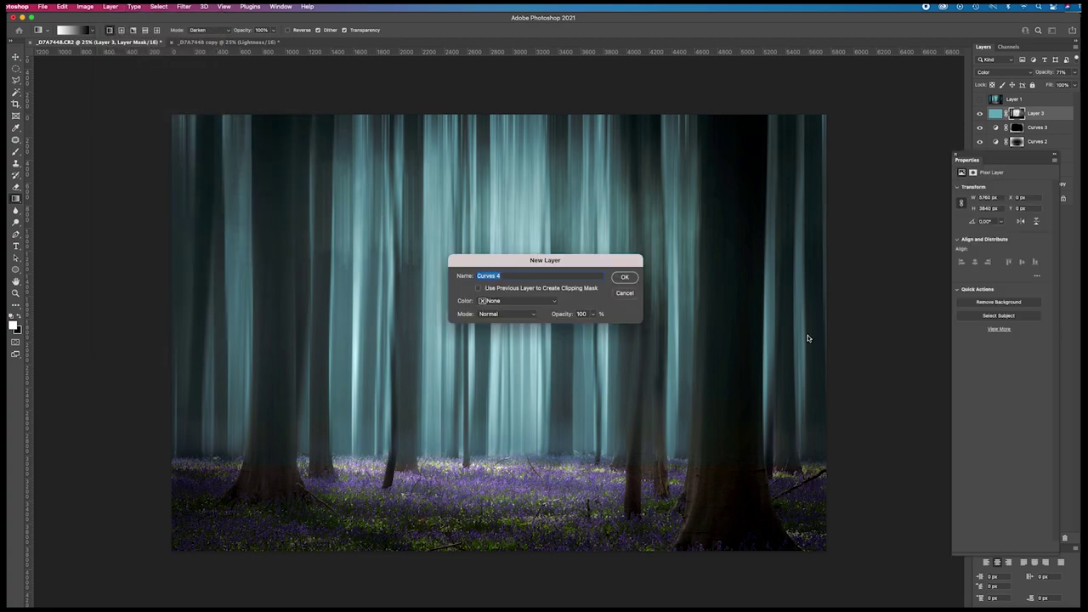
{"action": "left_click", "coordinate": [624, 277]}
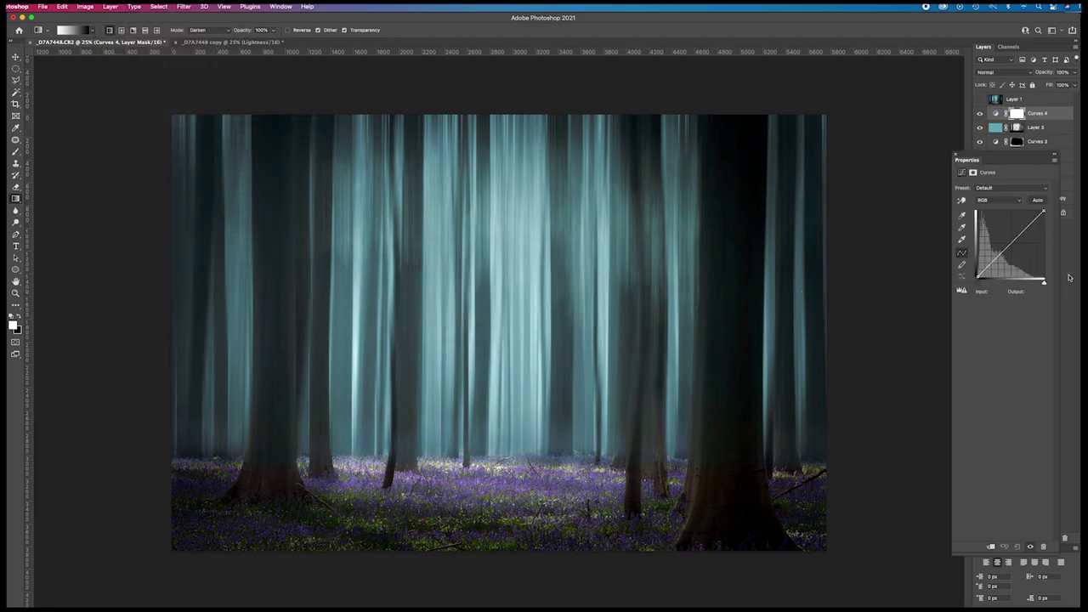
{"action": "left_click_drag", "start_coordinate": [1044, 211], "coordinate": [1029, 212]}
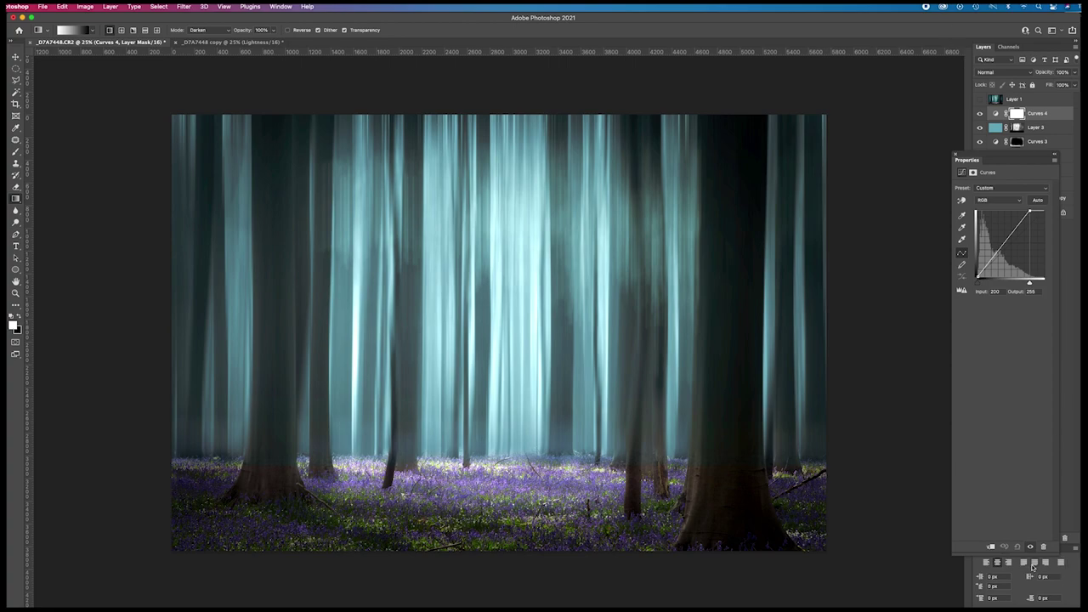
{"action": "left_click", "coordinate": [956, 158]}
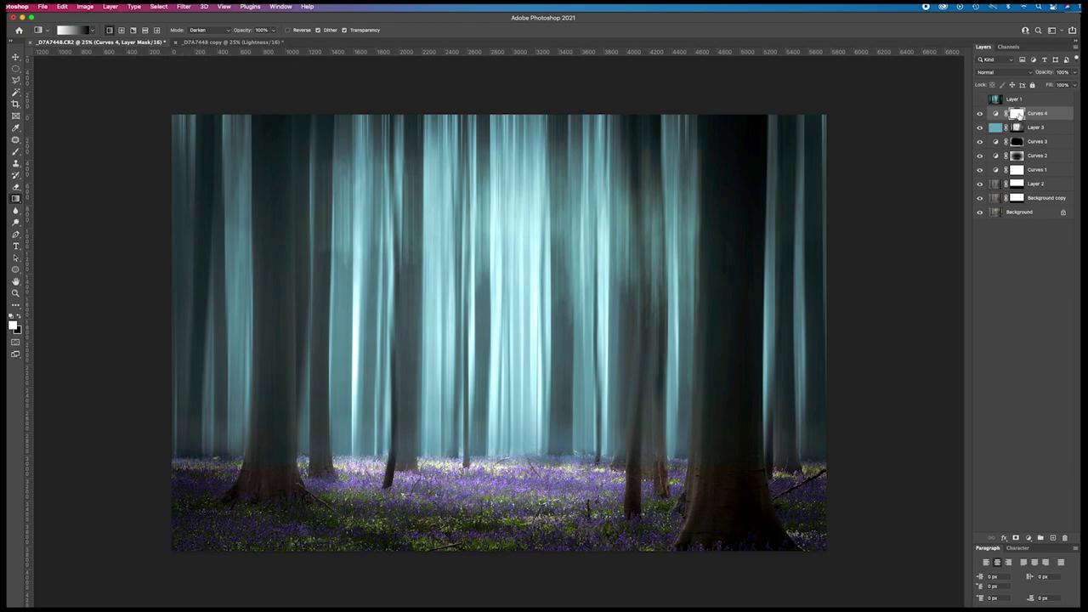
{"action": "key", "text": "super+i"}
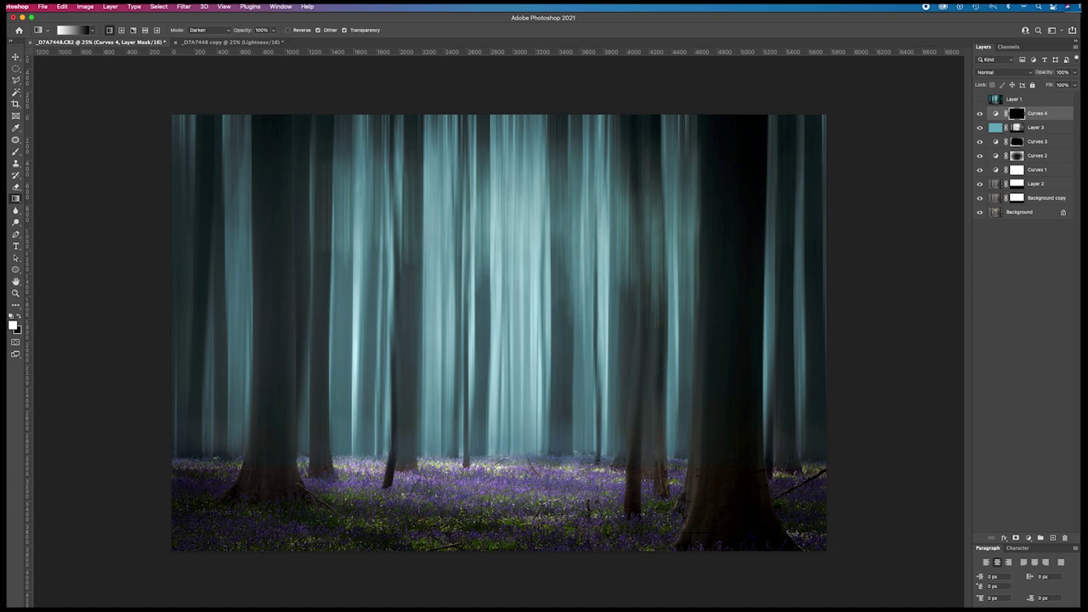
Step: Paint 30%-opacity white over the bluebells on Curves 4's mask, then set the brush to 1400 px
{"action": "left_click", "coordinate": [15, 152]}
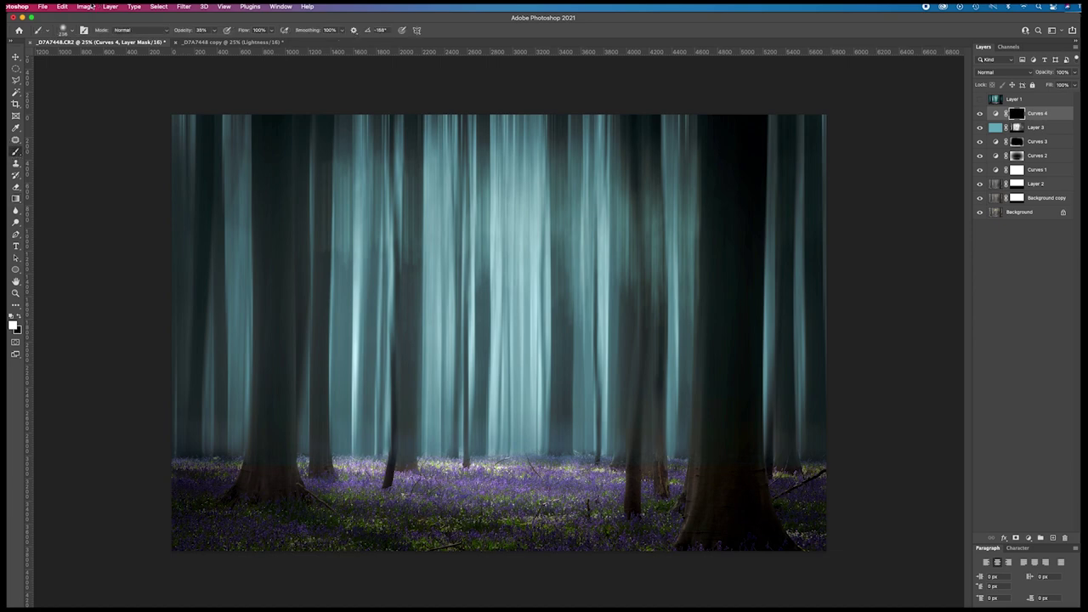
{"action": "left_click", "coordinate": [73, 31]}
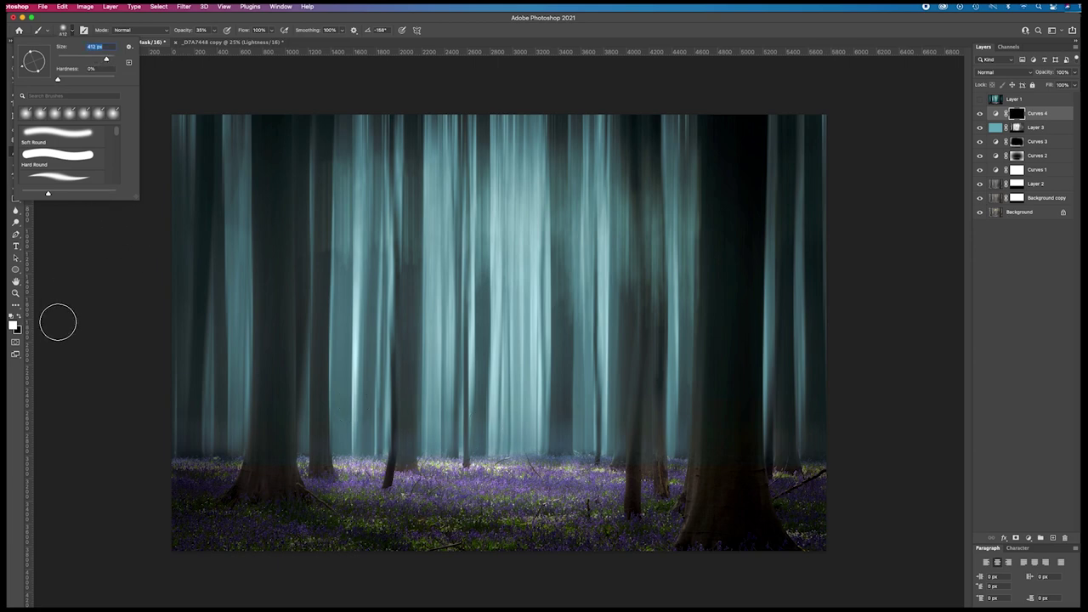
{"action": "left_click", "coordinate": [14, 326]}
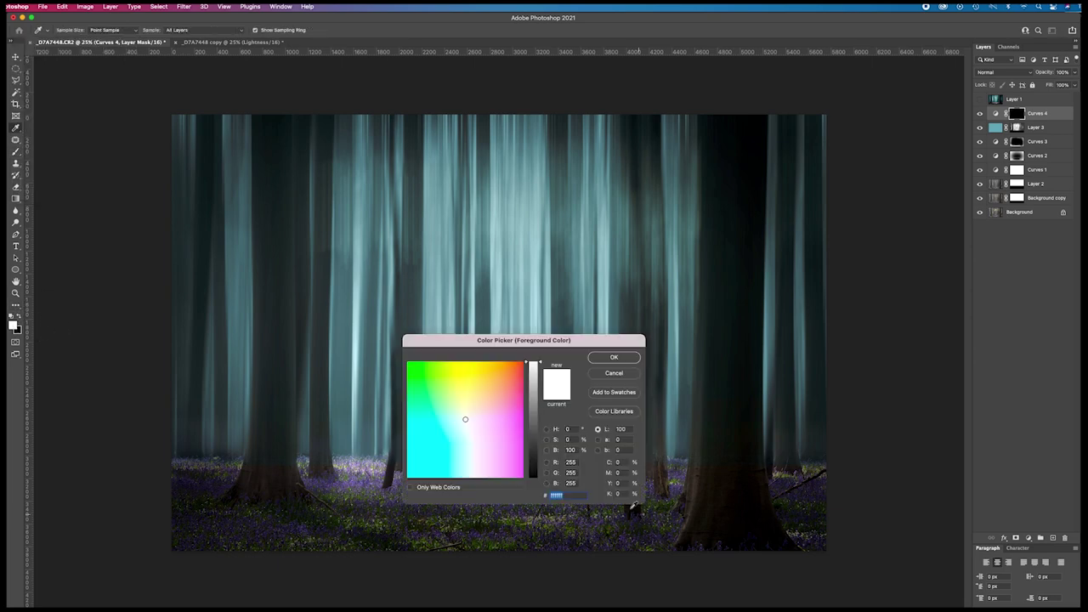
{"action": "left_click", "coordinate": [625, 356]}
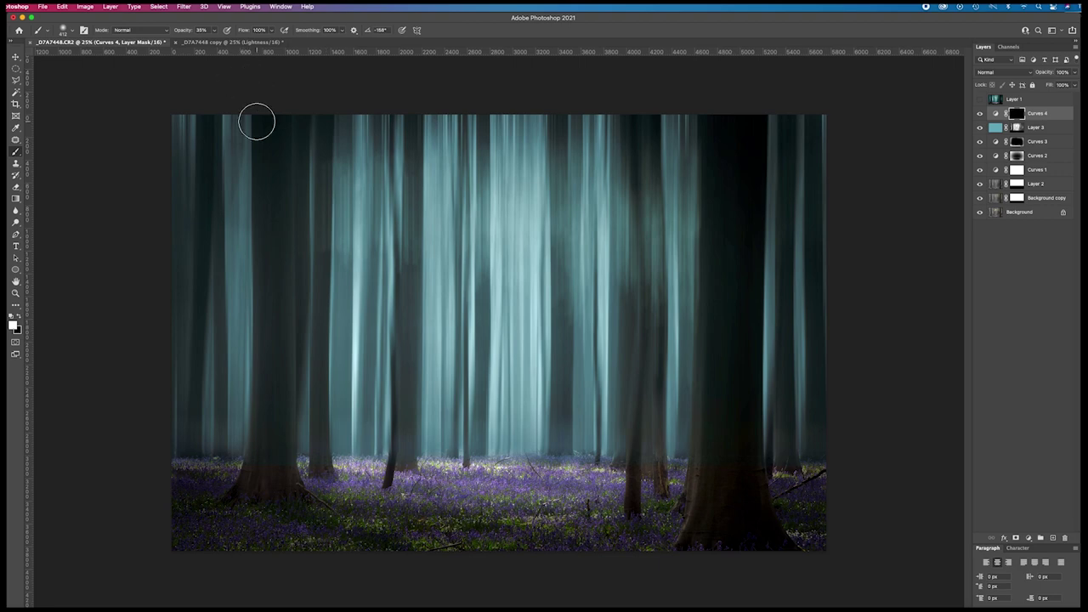
{"action": "left_click", "coordinate": [214, 32]}
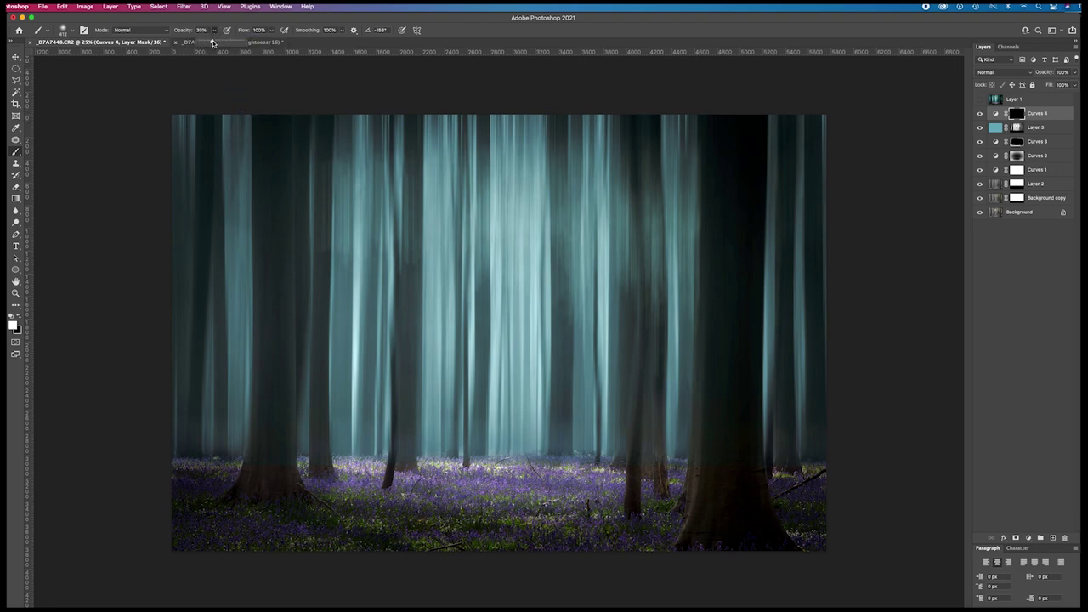
{"action": "left_click", "coordinate": [586, 476]}
{"action": "mouse_move", "coordinate": [467, 480]}
{"action": "left_mouse_down"}
{"action": "mouse_move", "coordinate": [356, 477]}
{"action": "mouse_move", "coordinate": [580, 479]}
{"action": "left_mouse_up"}
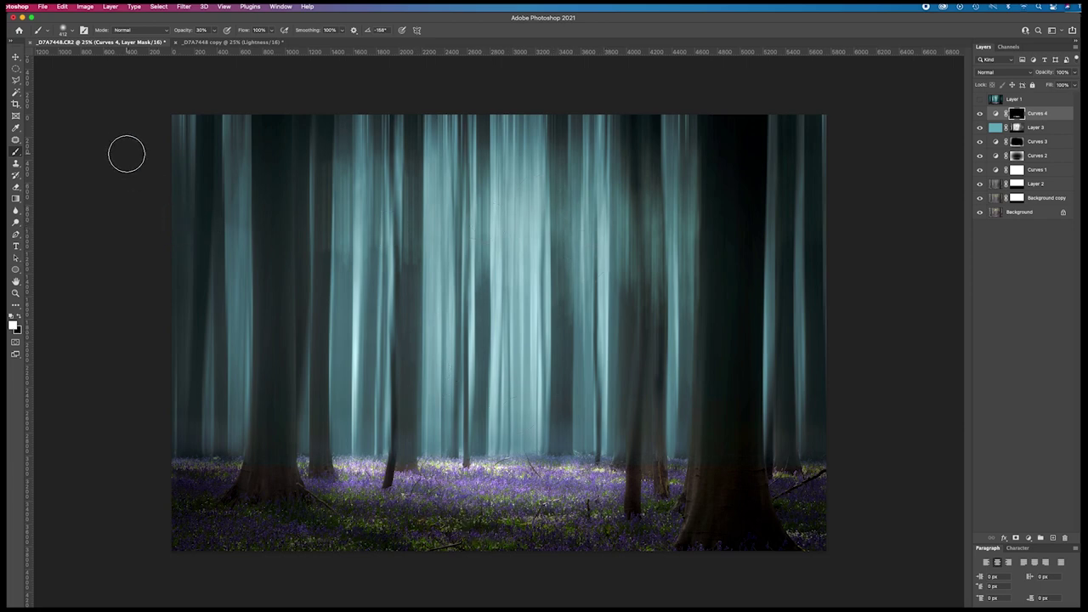
{"action": "left_click", "coordinate": [72, 33]}
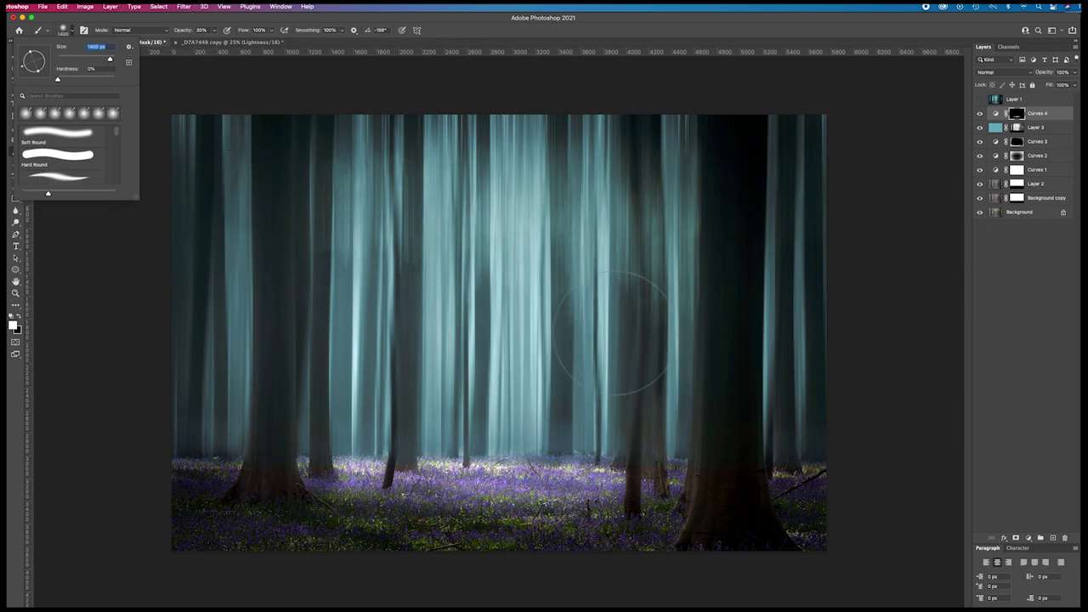
{"action": "key", "text": "Return"}
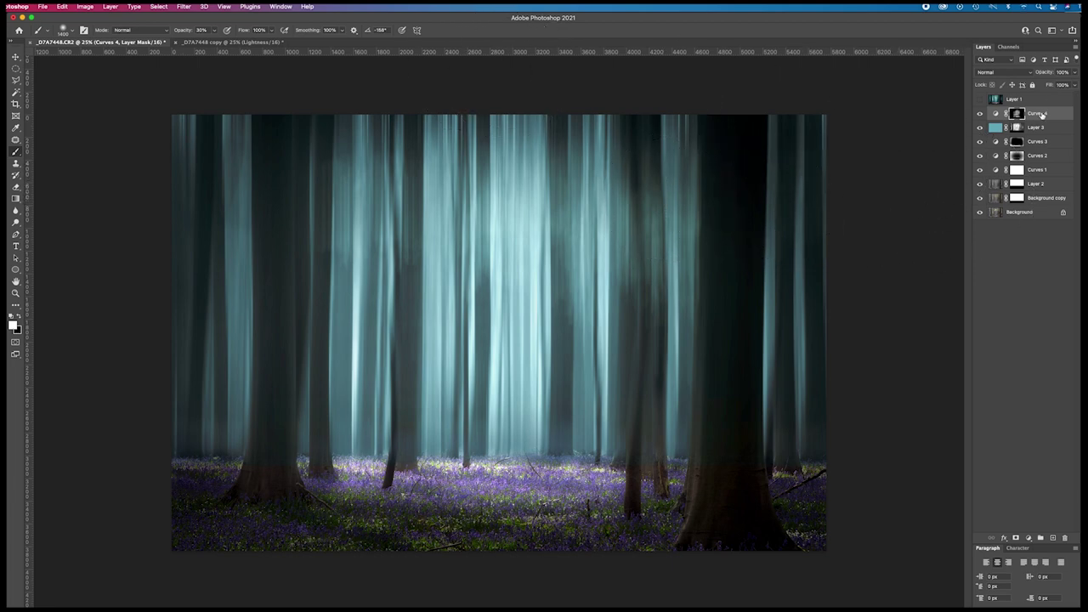
{"action": "left_click", "coordinate": [980, 100]}
{"action": "left_click", "coordinate": [980, 100]}
{"action": "left_click", "coordinate": [980, 100]}
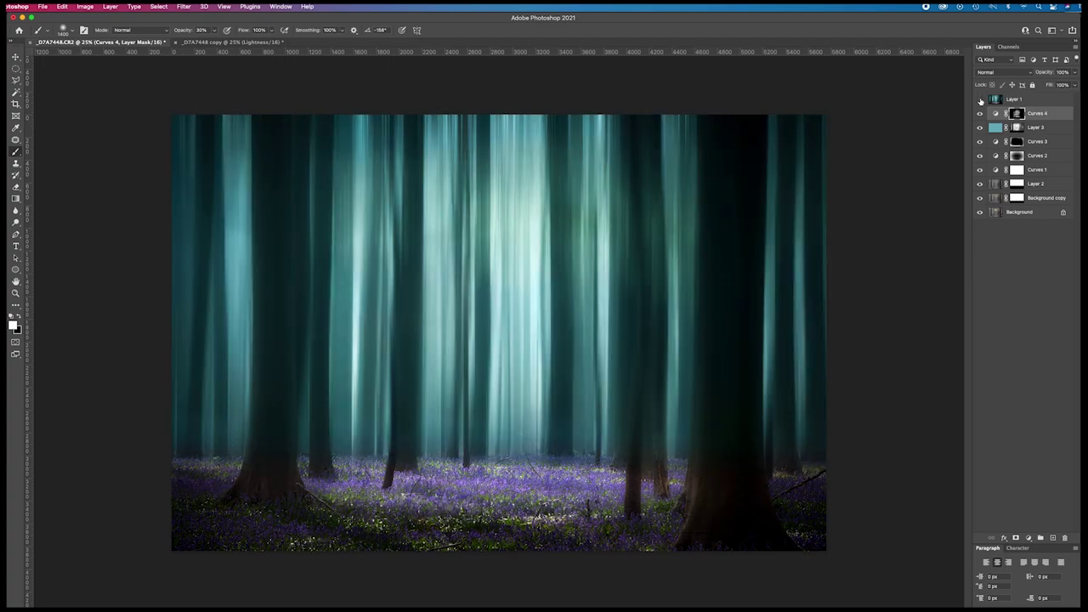
{"action": "left_click", "coordinate": [980, 100]}
{"action": "left_click", "coordinate": [980, 99]}
{"action": "left_click", "coordinate": [981, 99]}
{"action": "left_click", "coordinate": [980, 100]}
{"action": "left_click", "coordinate": [981, 100]}
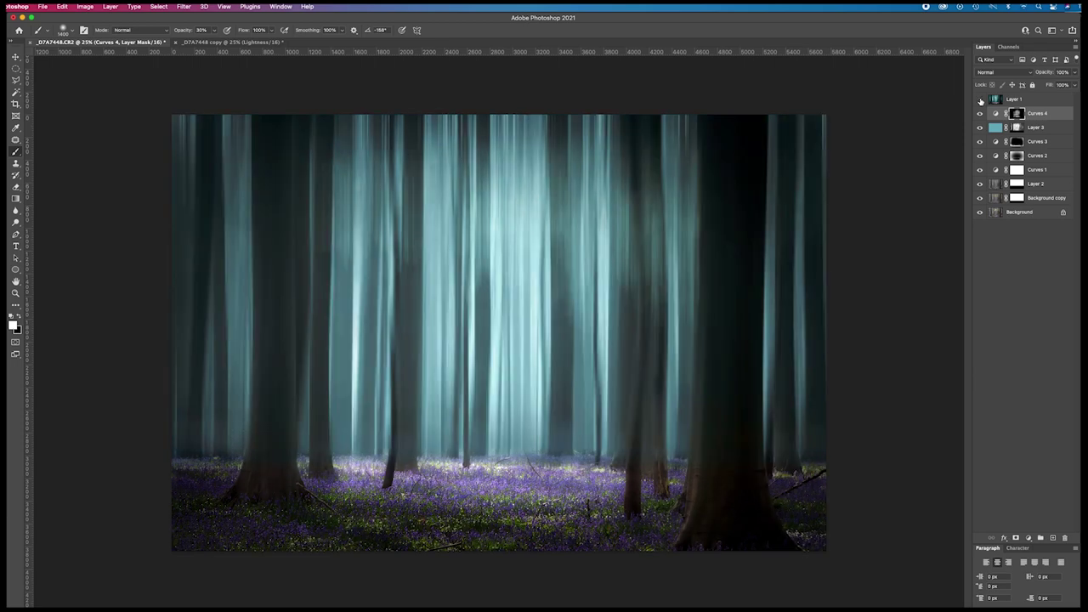